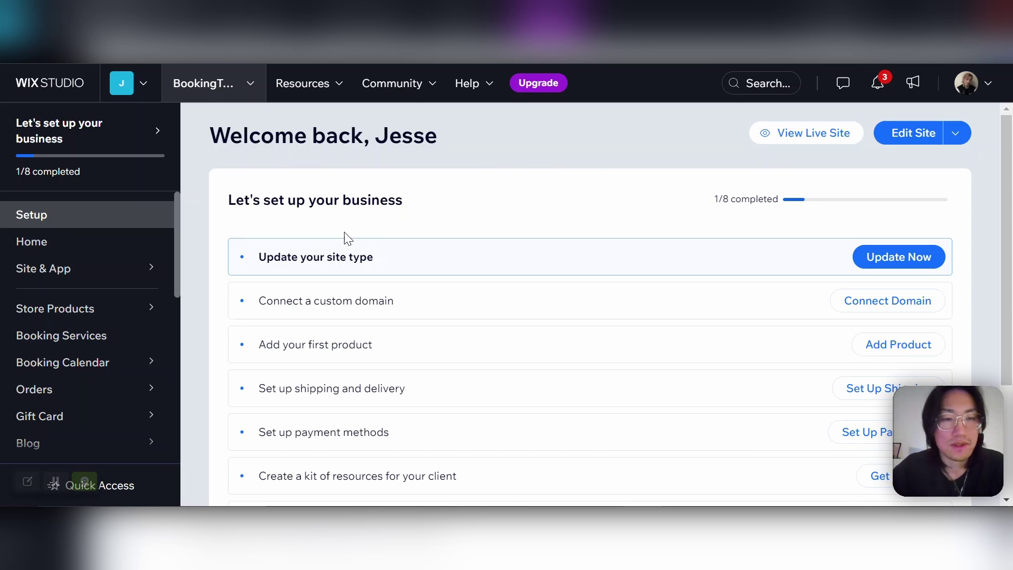
Go to site Settings and open Booking settings, showing hours, reminders, booking form and policies
scroll(113, 290, down, 8)
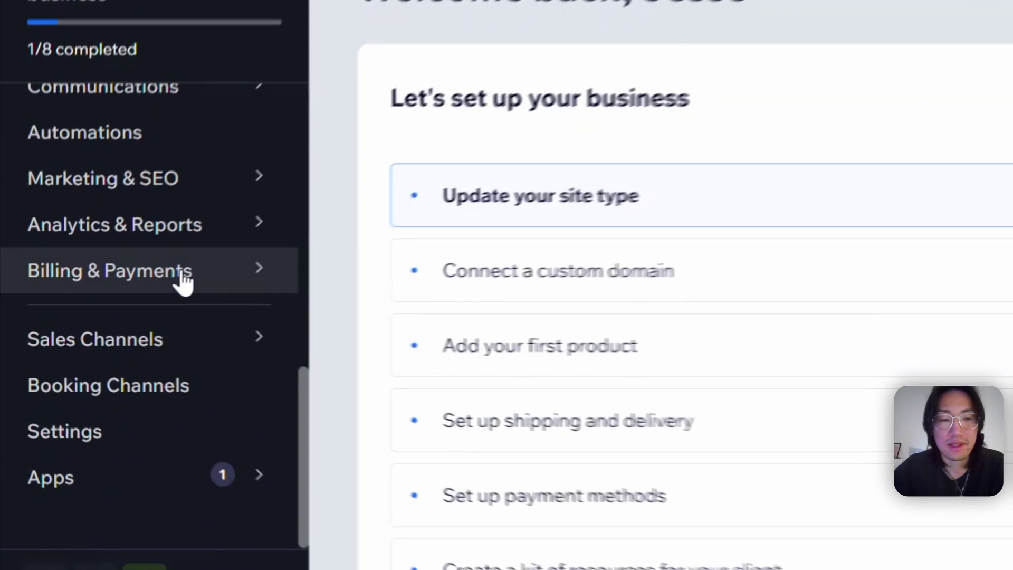
mouse_move(106, 303)
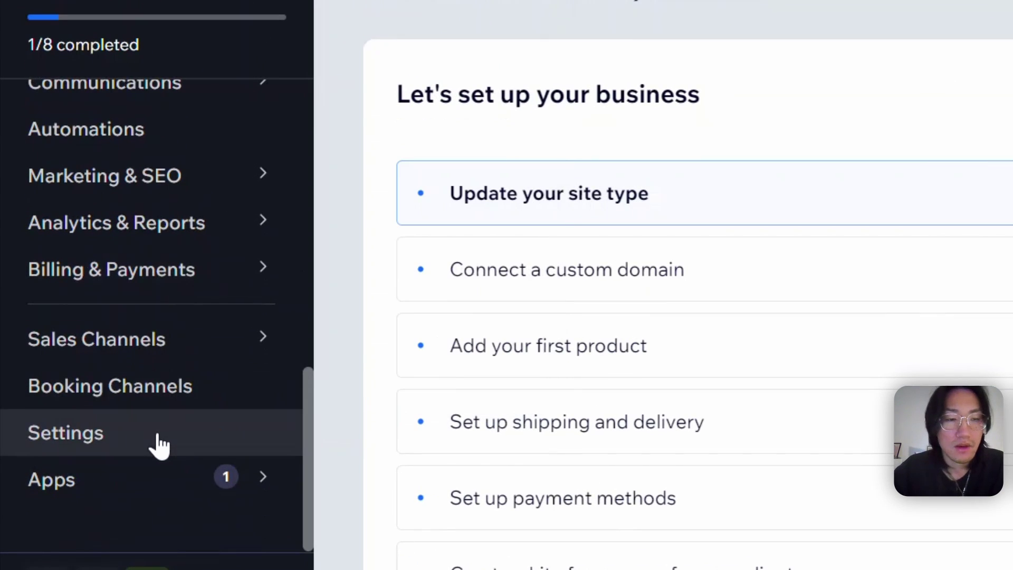
click(158, 445)
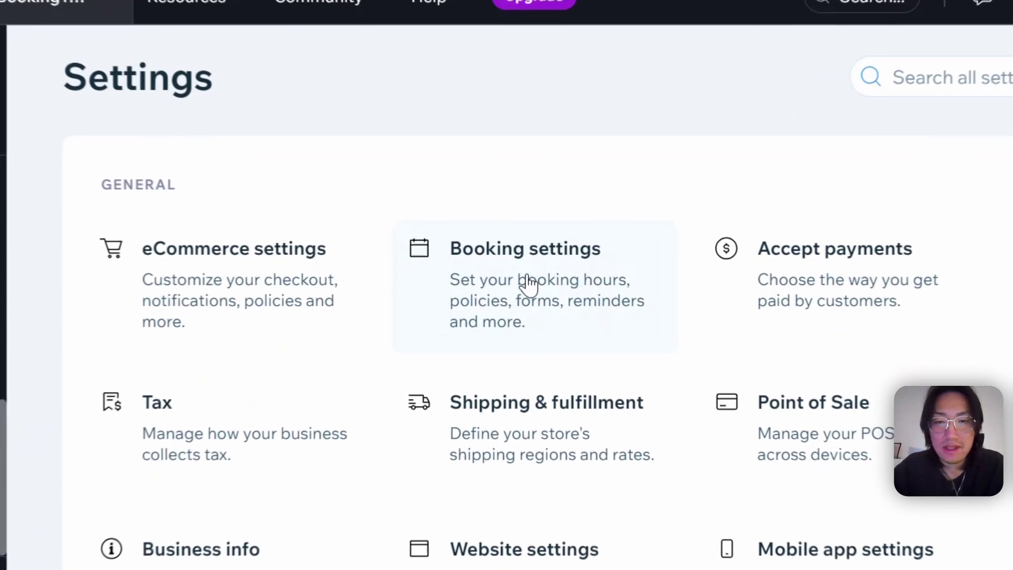
click(538, 282)
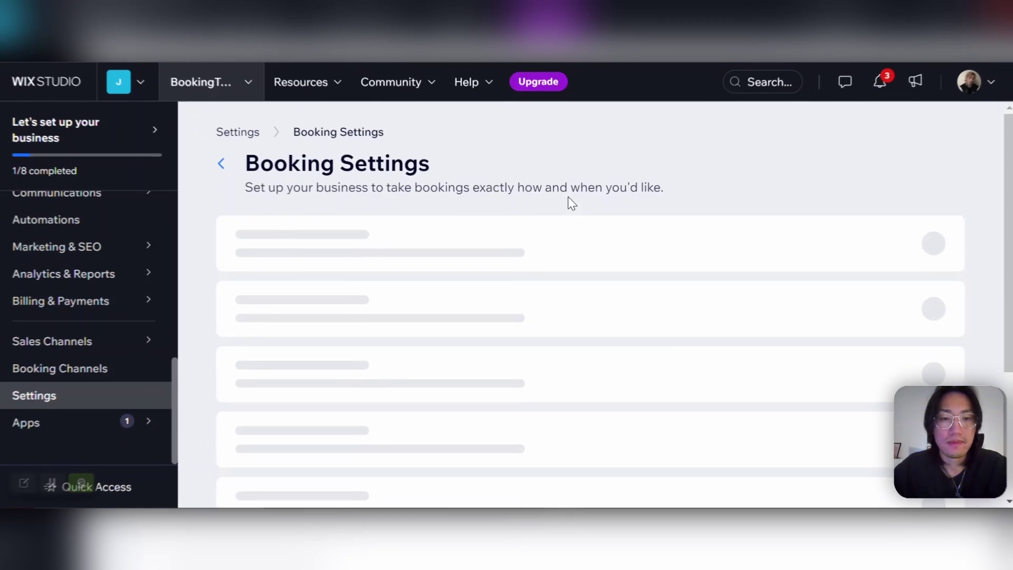
scroll(584, 192, down, 5)
scroll(575, 222, up, 5)
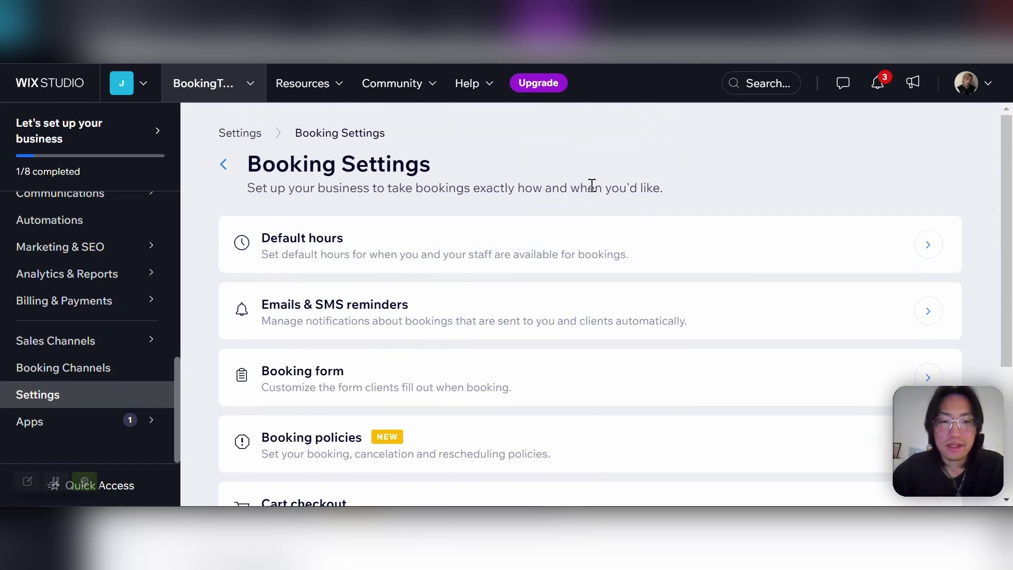
Check Notifications clients get under Emails & SMS reminders; SMS session reminders are off and need an upgrade
click(464, 320)
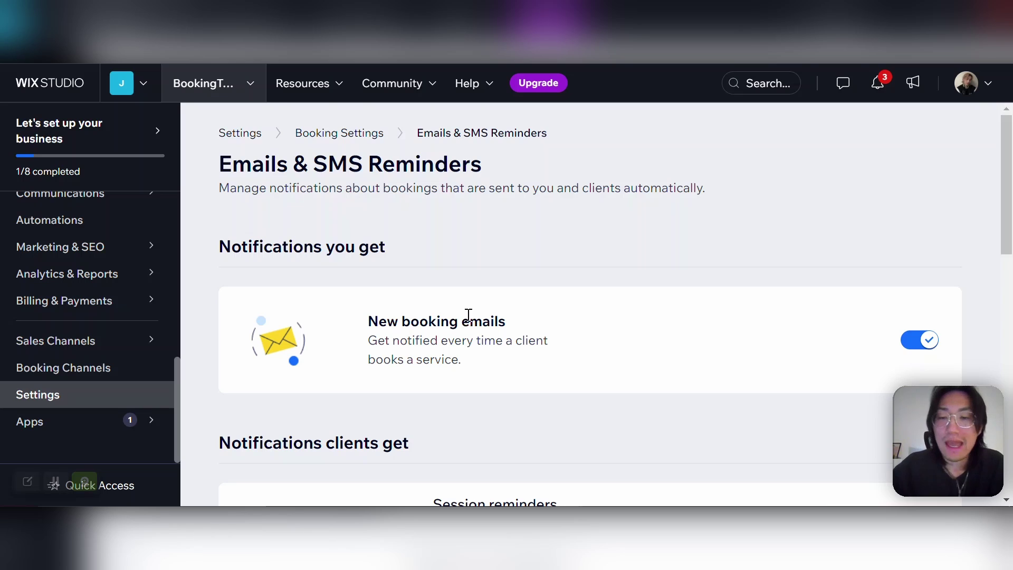
scroll(468, 317, down, 5)
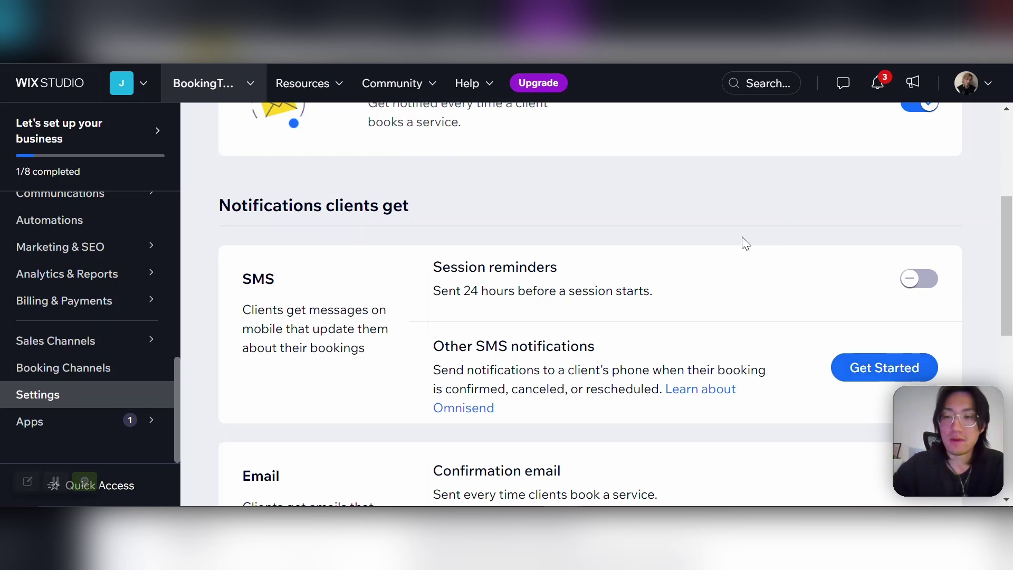
mouse_move(770, 294)
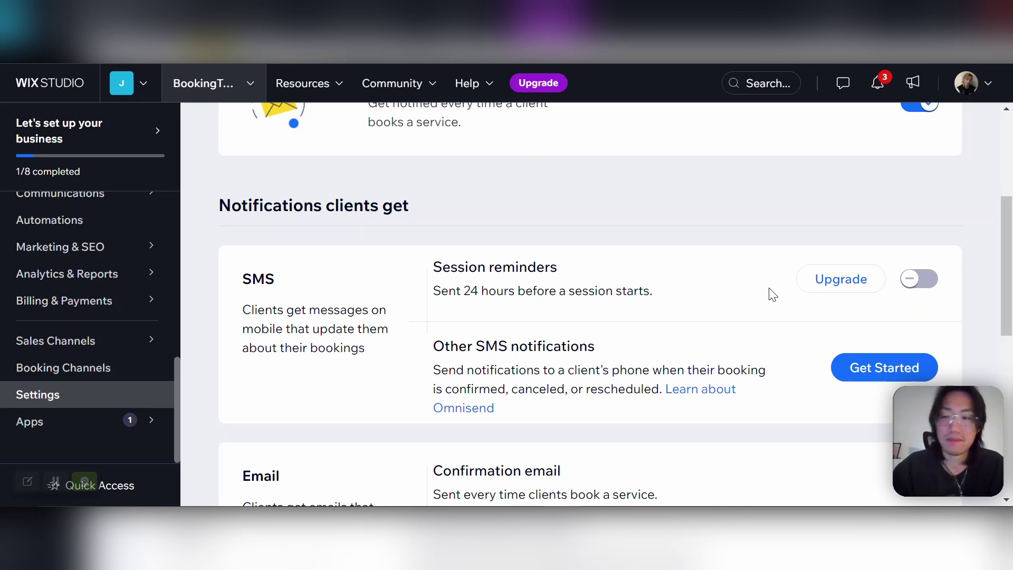
scroll(771, 294, down, 3)
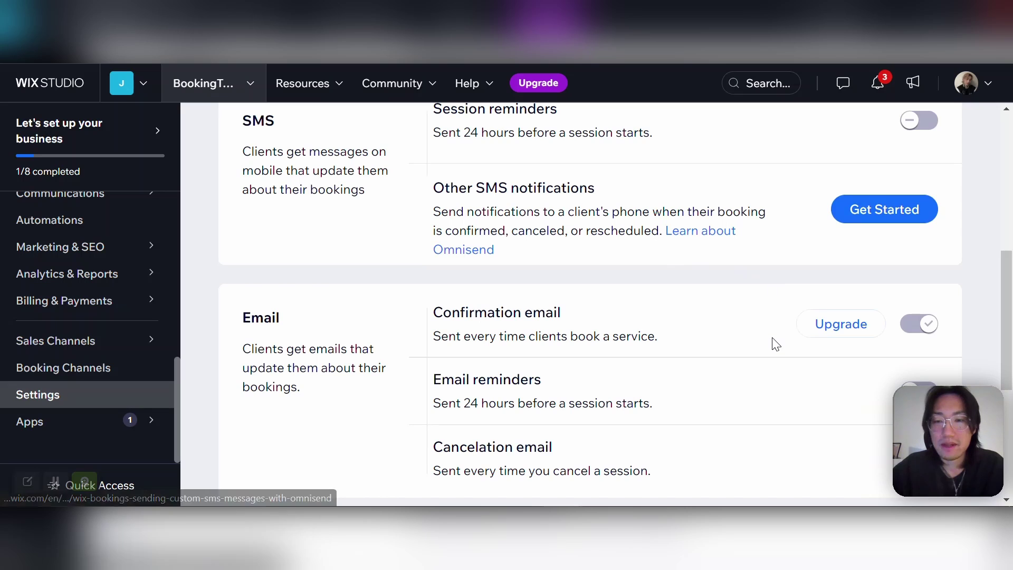
scroll(776, 343, down, 1)
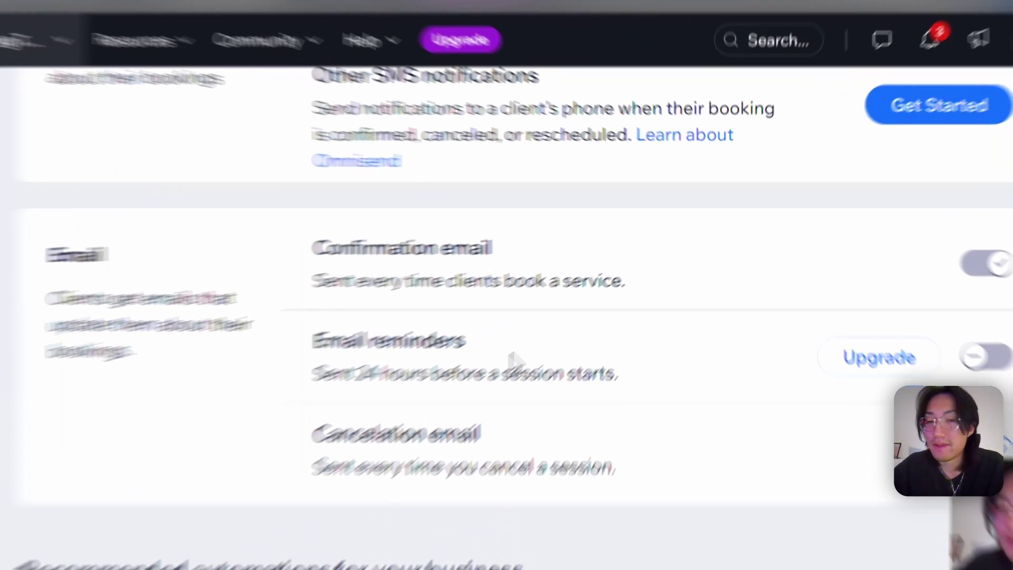
scroll(497, 373, down, 3)
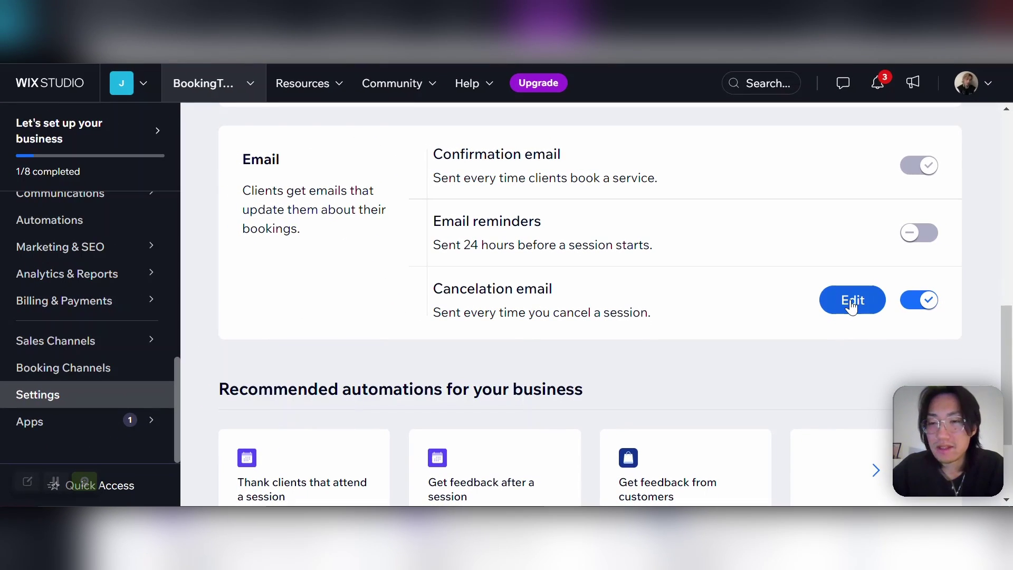
click(850, 305)
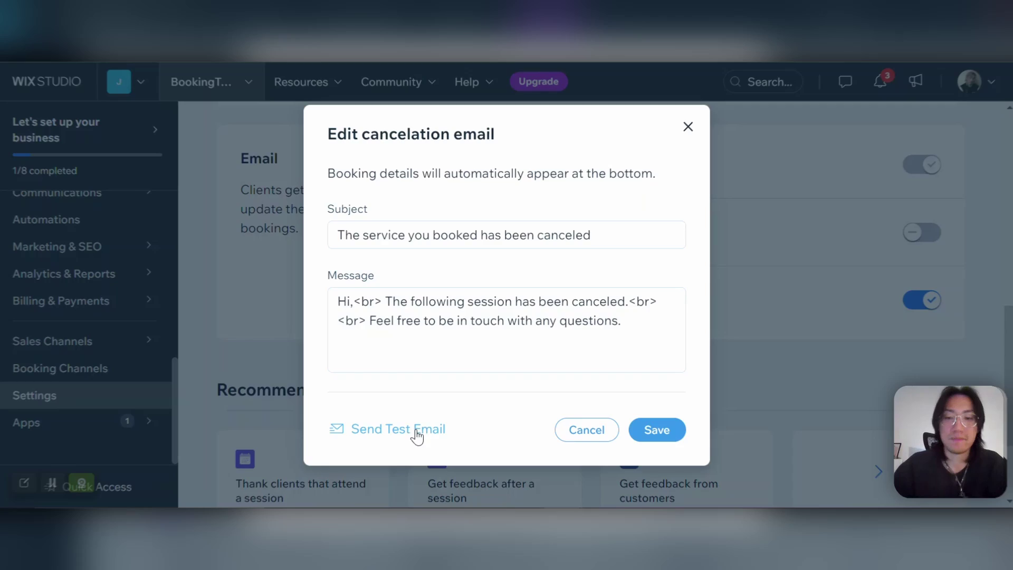
click(624, 497)
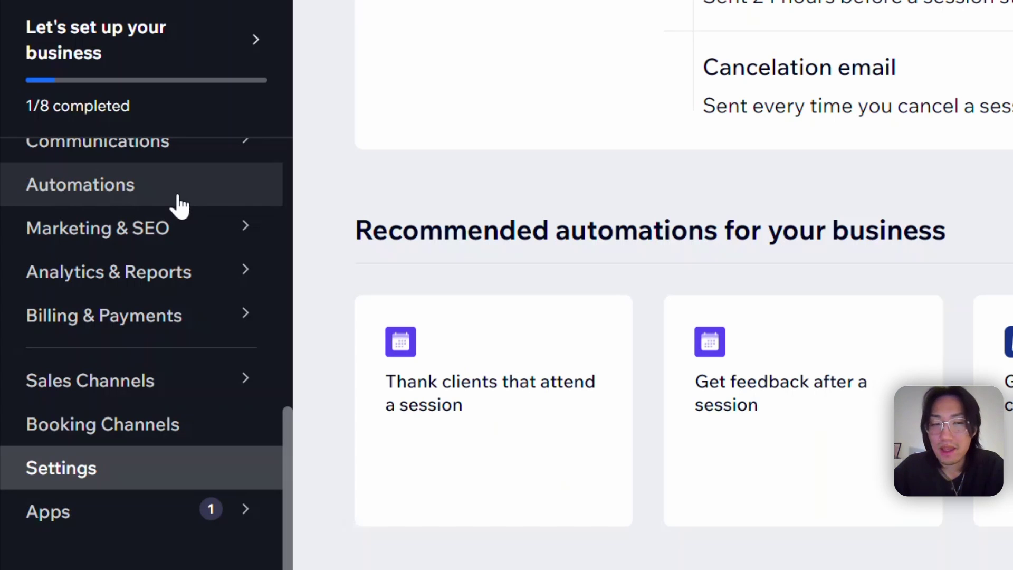
Go to the site's Automations list and look through it
click(179, 196)
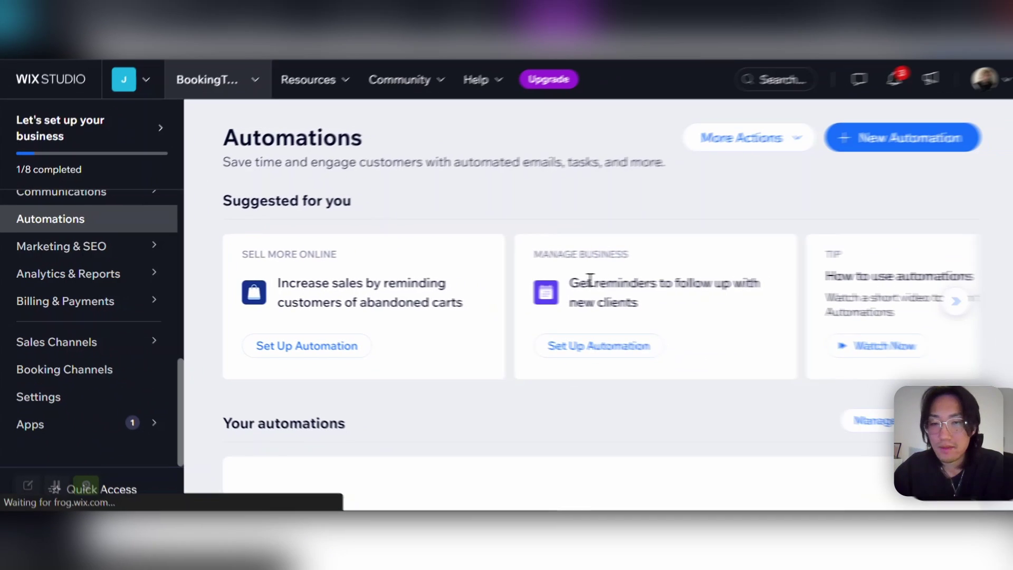
scroll(507, 212, down, 3)
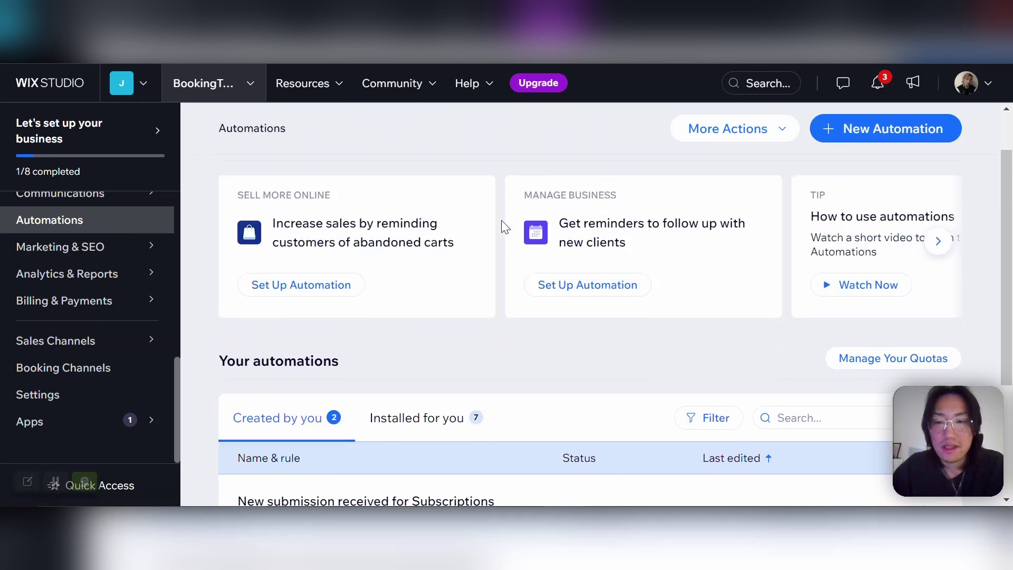
scroll(501, 221, down, 2)
scroll(502, 221, up, 3)
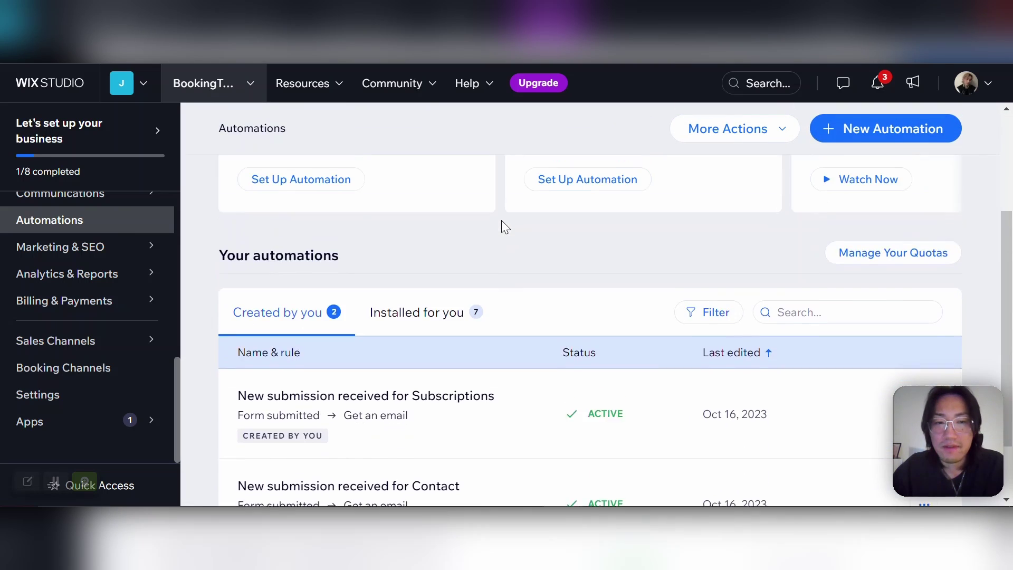
scroll(502, 221, down, 3)
scroll(516, 358, up, 4)
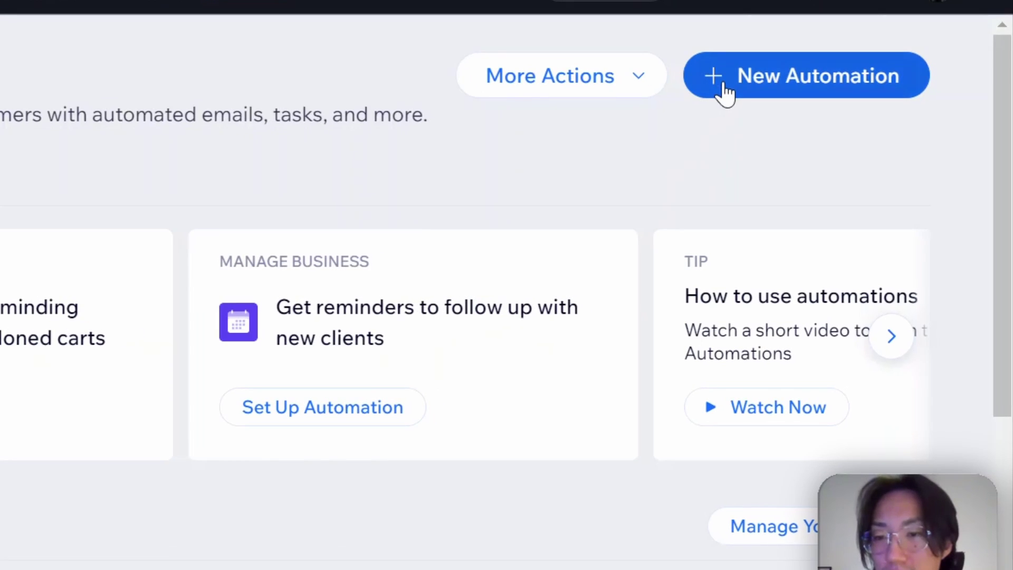
Start a new automation and show the Engage with clients template suggestions
click(812, 132)
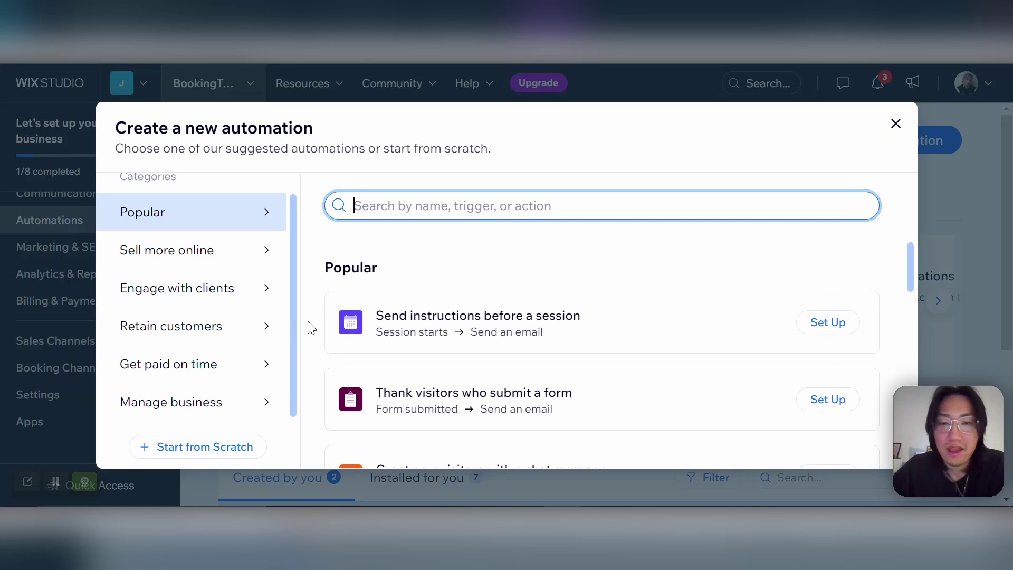
scroll(311, 326, down, 2)
scroll(311, 325, down, 2)
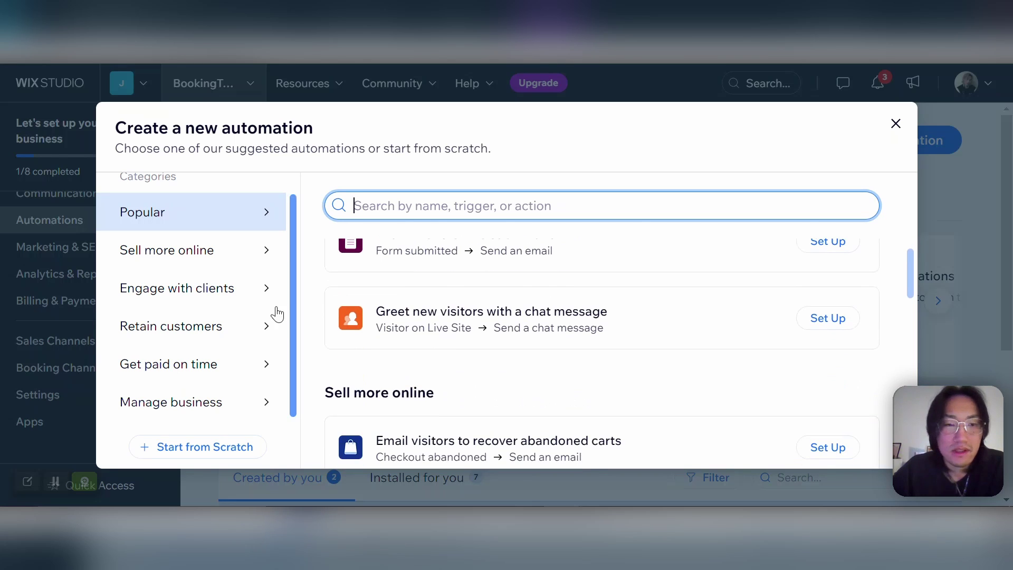
click(211, 294)
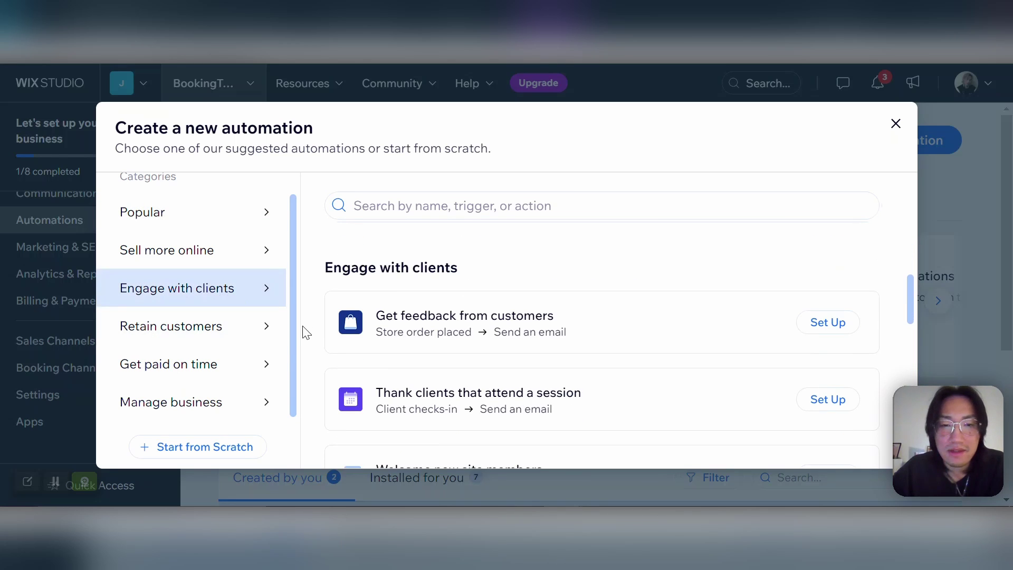
scroll(474, 328, down, 2)
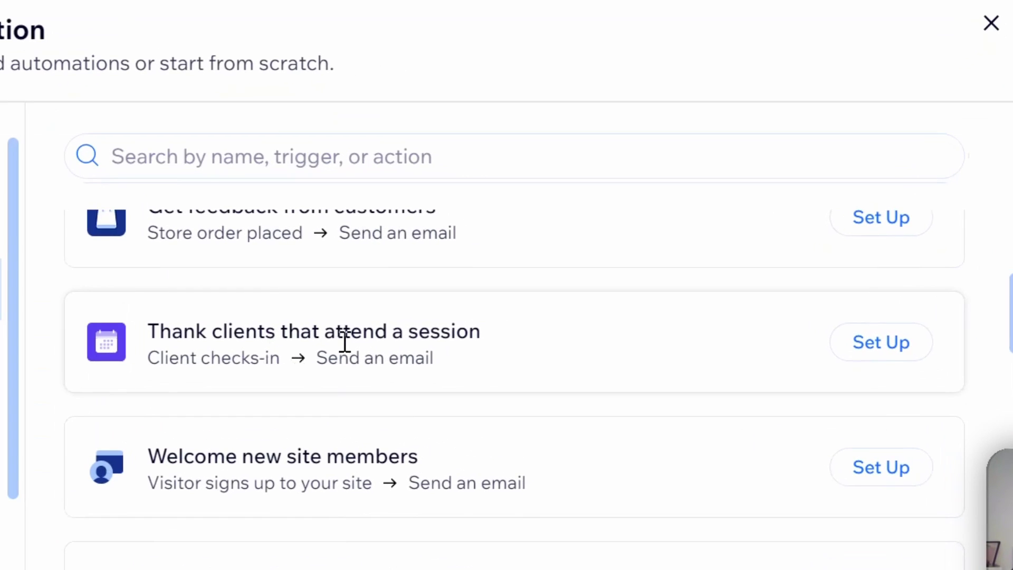
Set up 'Thank clients that attend a session' and review its client check-in trigger options
click(878, 351)
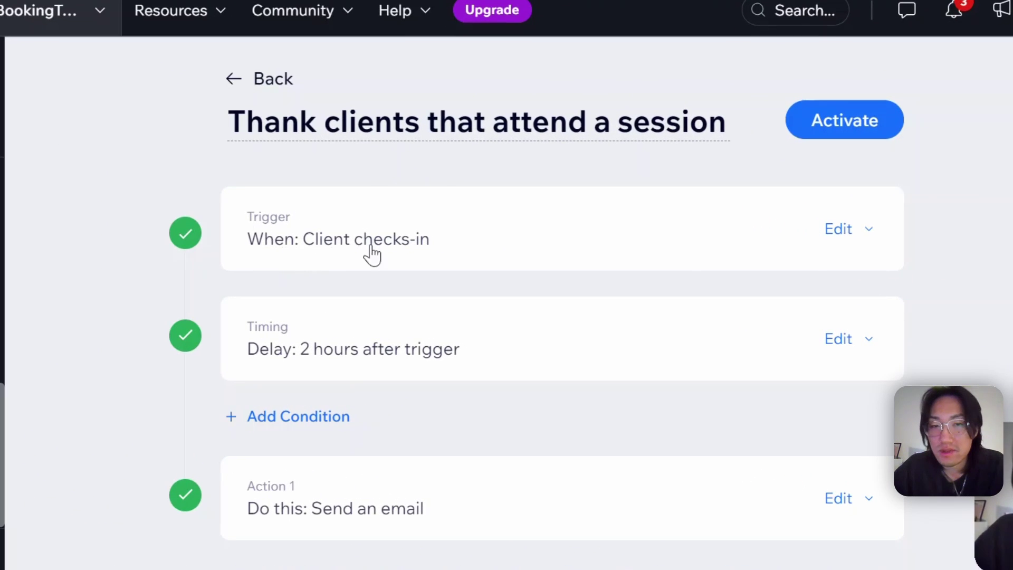
click(844, 238)
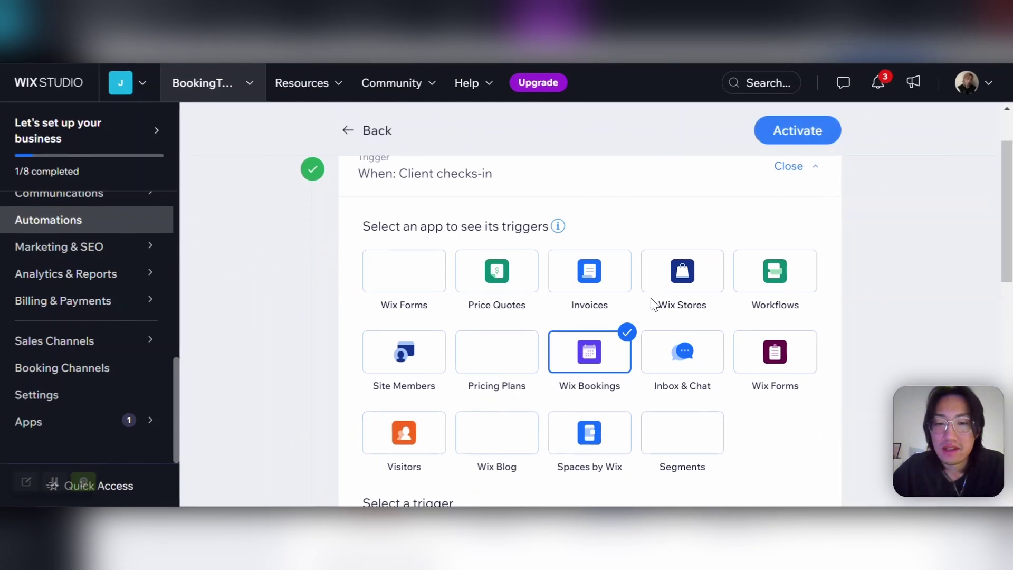
scroll(650, 300, down, 5)
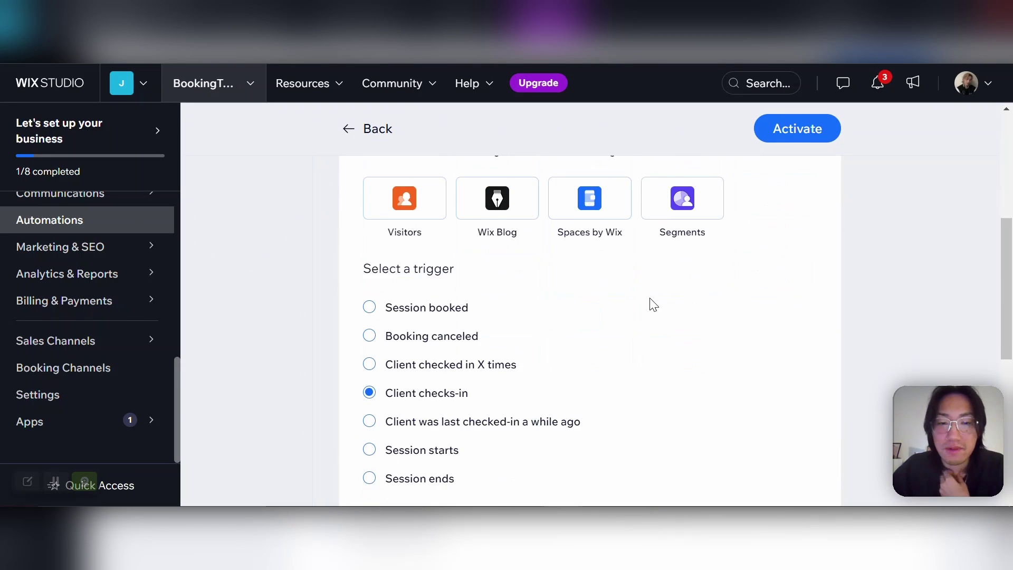
scroll(600, 339, down, 2)
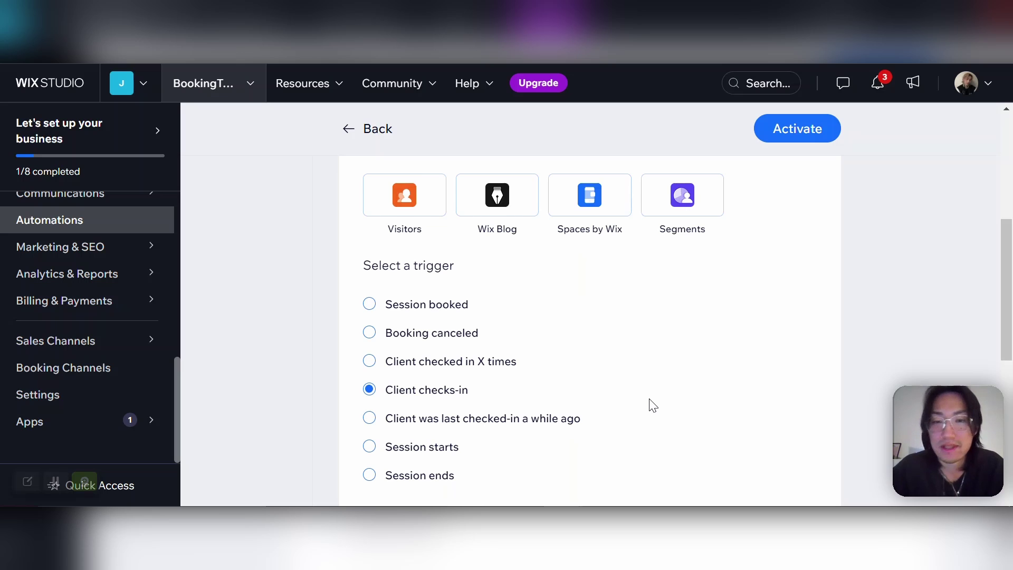
scroll(633, 385, down, 4)
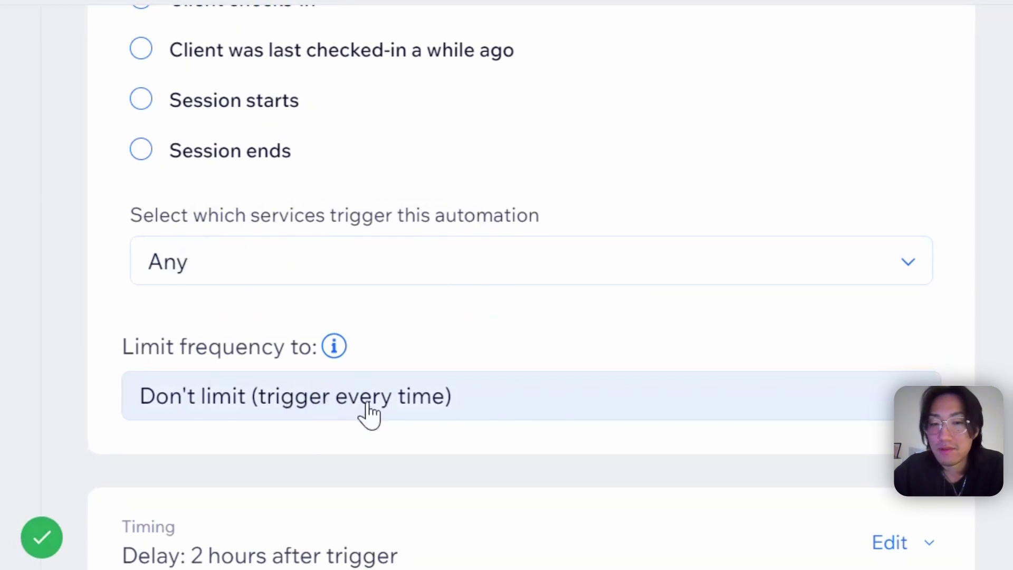
scroll(597, 417, up, 10)
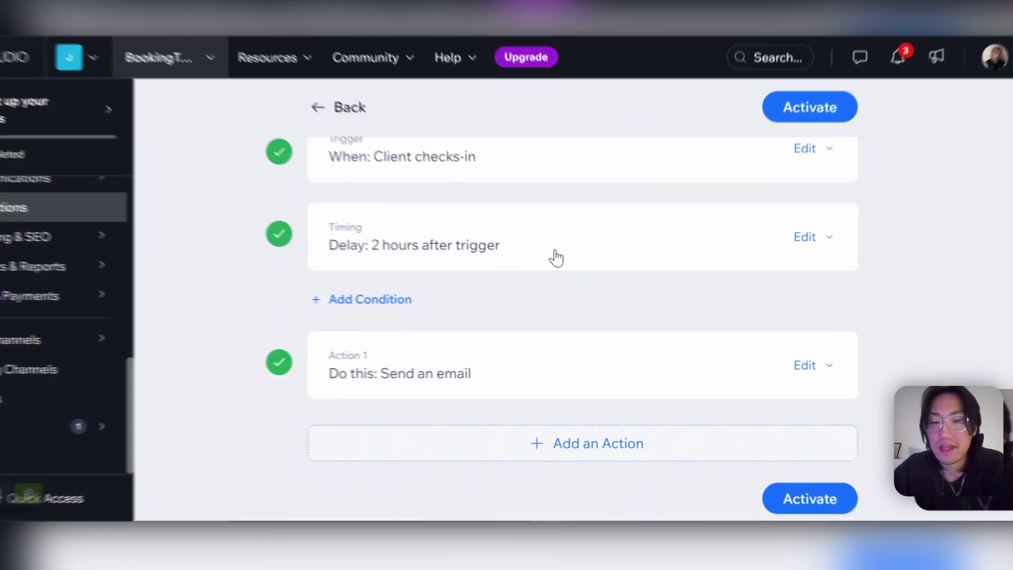
click(556, 255)
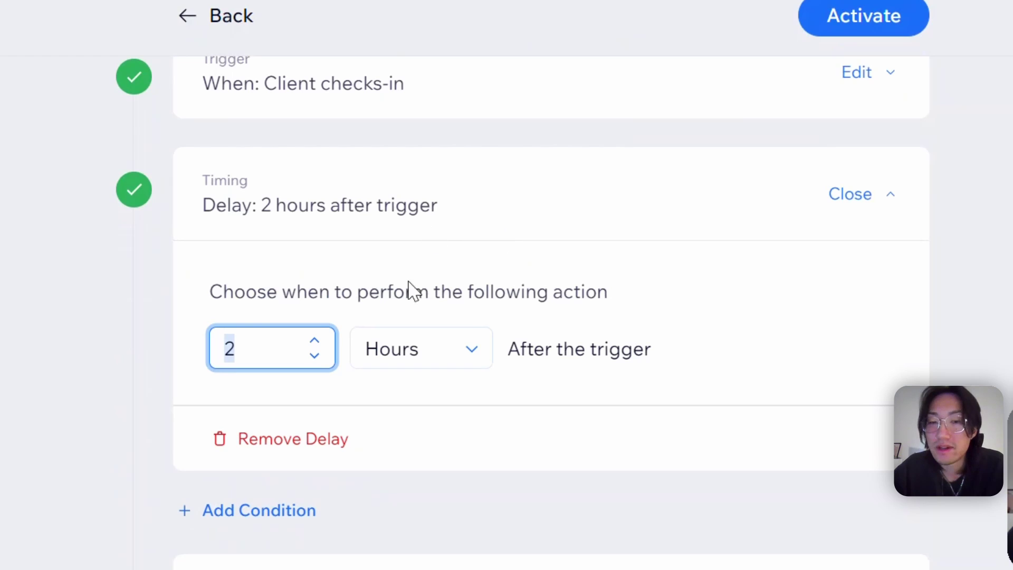
click(441, 365)
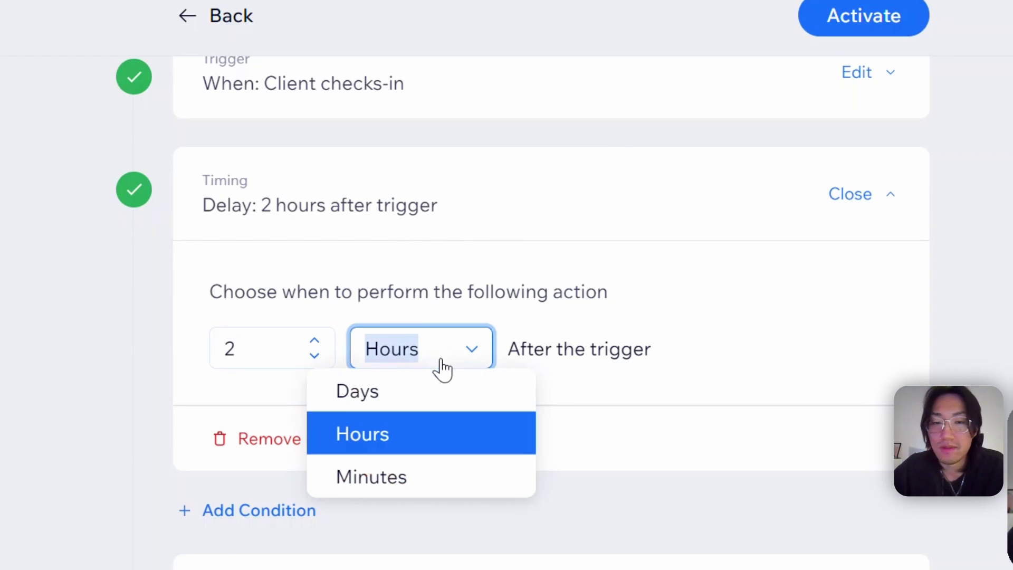
click(195, 396)
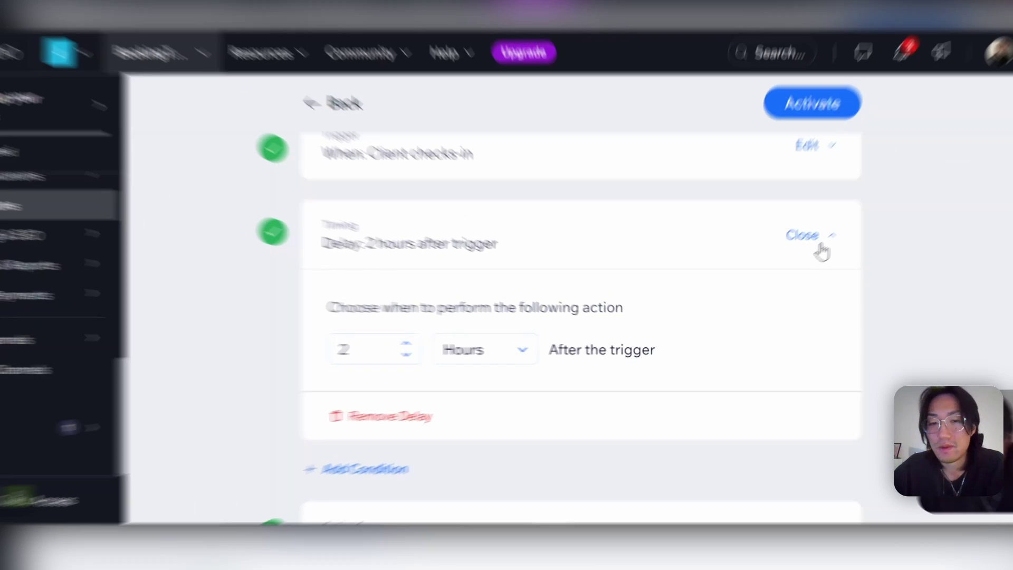
click(867, 203)
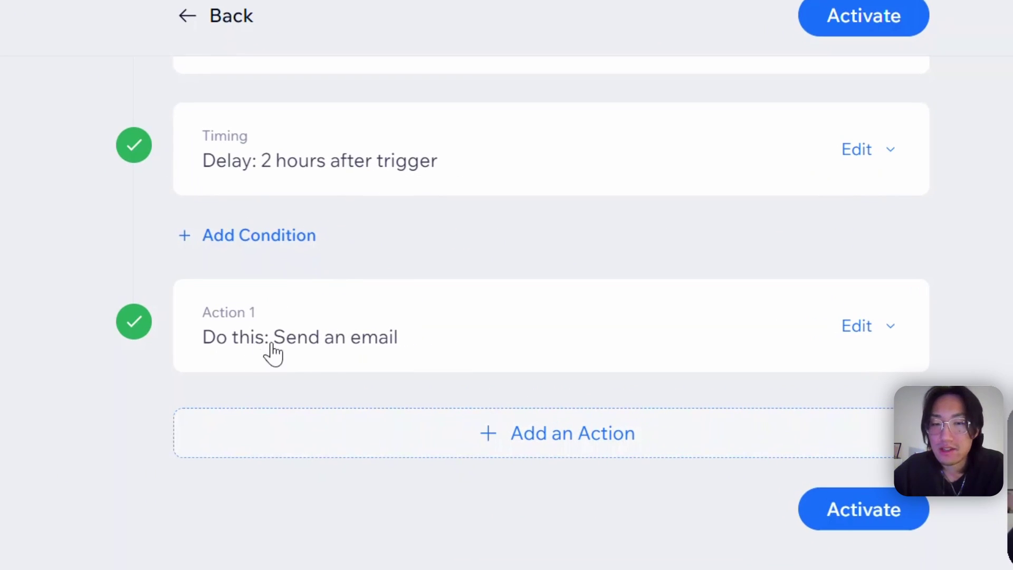
Open Action 1's send-an-email settings and scroll through them
click(859, 325)
scroll(633, 364, down, 2)
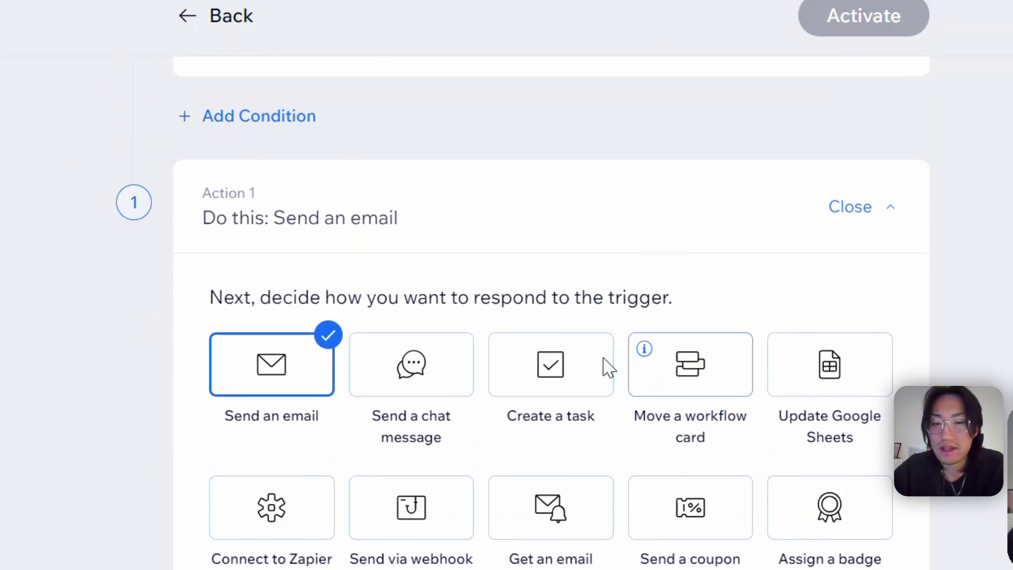
scroll(464, 364, down, 2)
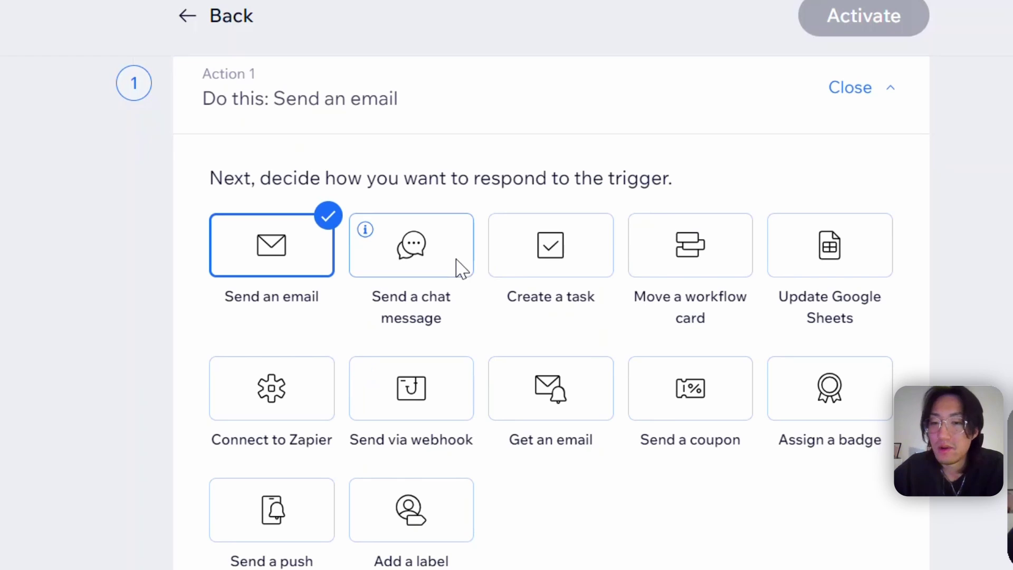
scroll(711, 406, down, 6)
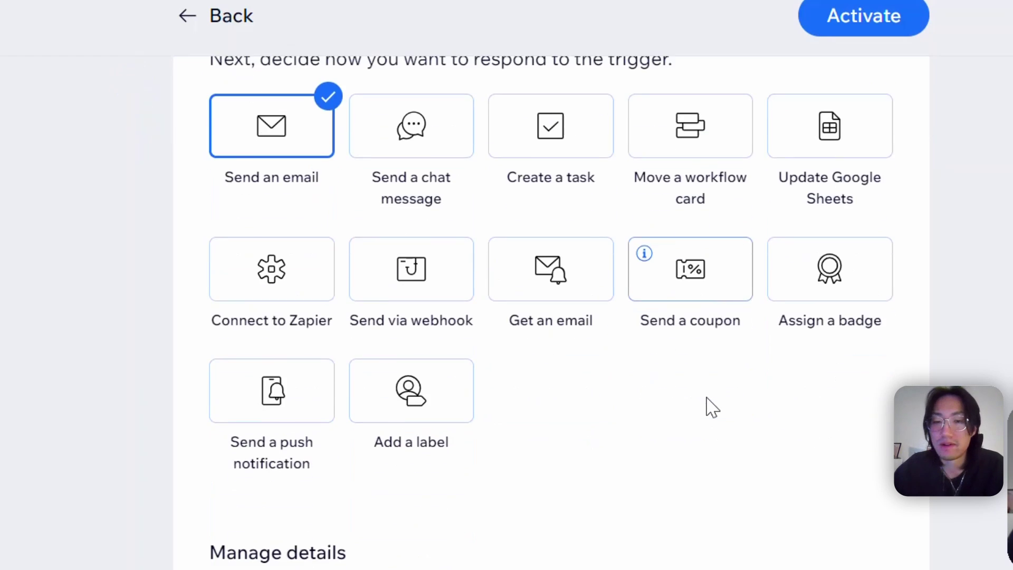
scroll(709, 390, down, 2)
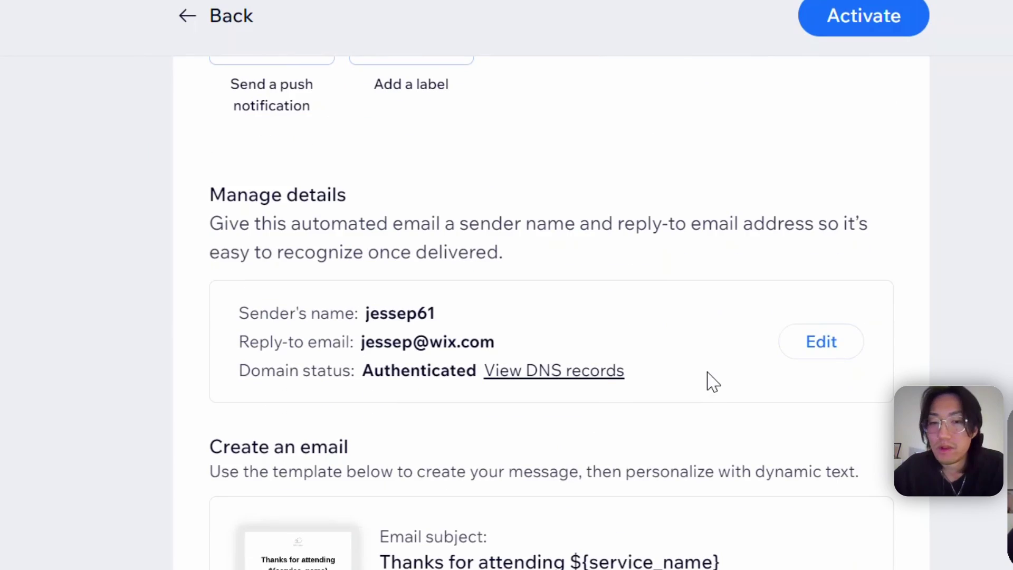
scroll(708, 385, up, 2)
Find Create an email and open the 'Thanks for attending ${service_name}' template in the editor
scroll(711, 385, down, 1)
scroll(711, 385, down, 3)
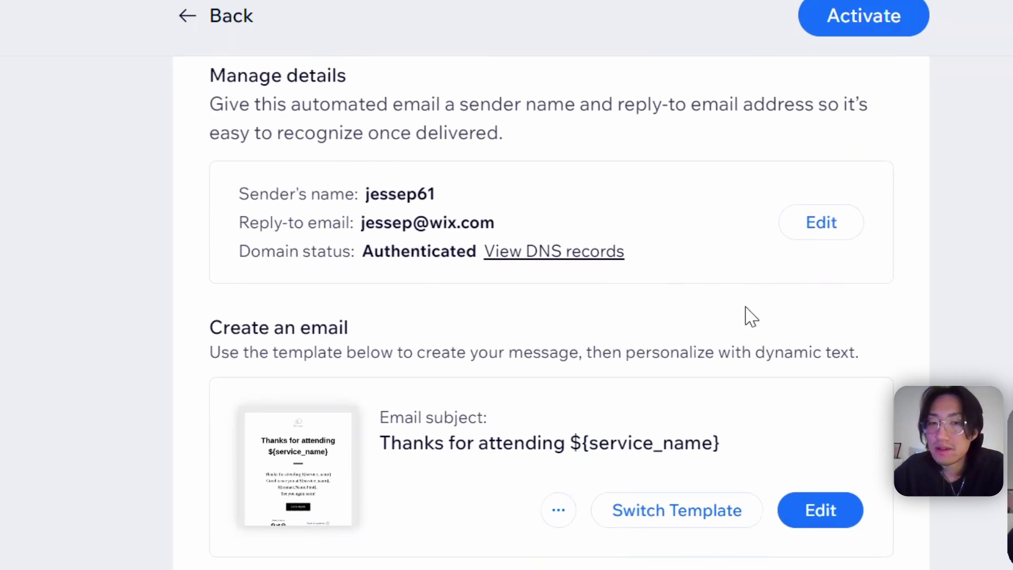
scroll(570, 289, down, 2)
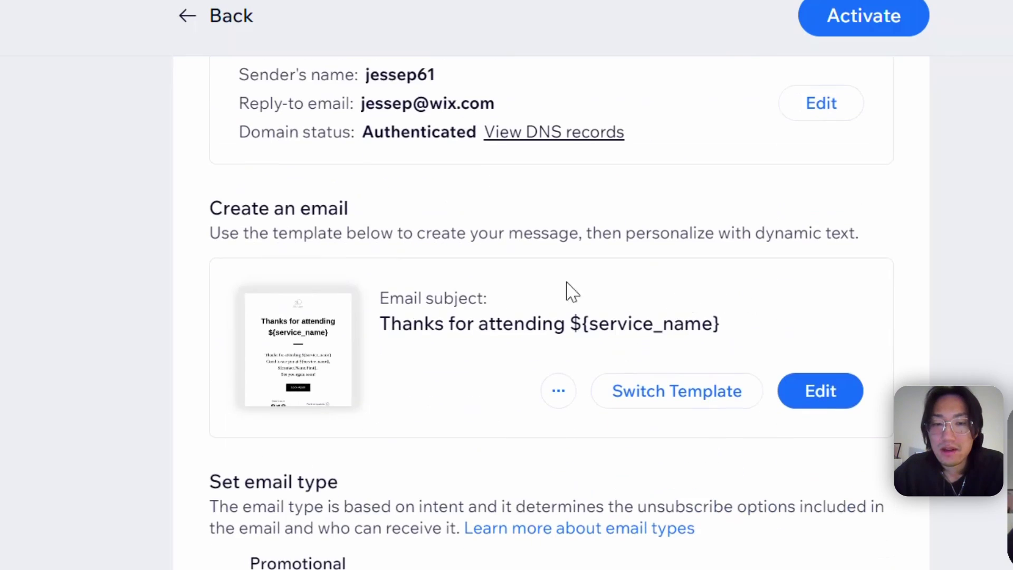
scroll(599, 280, up, 2)
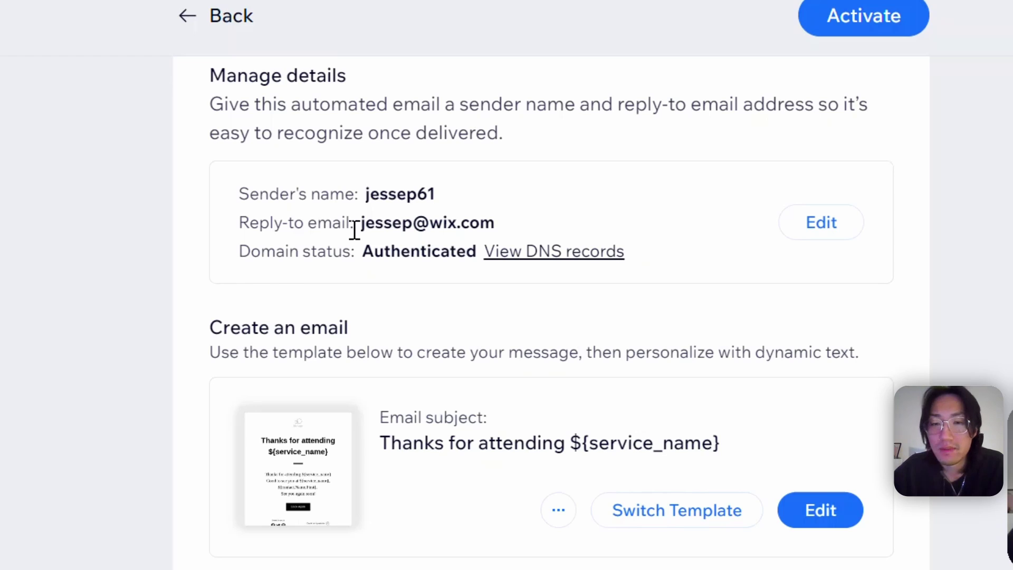
scroll(354, 230, up, 2)
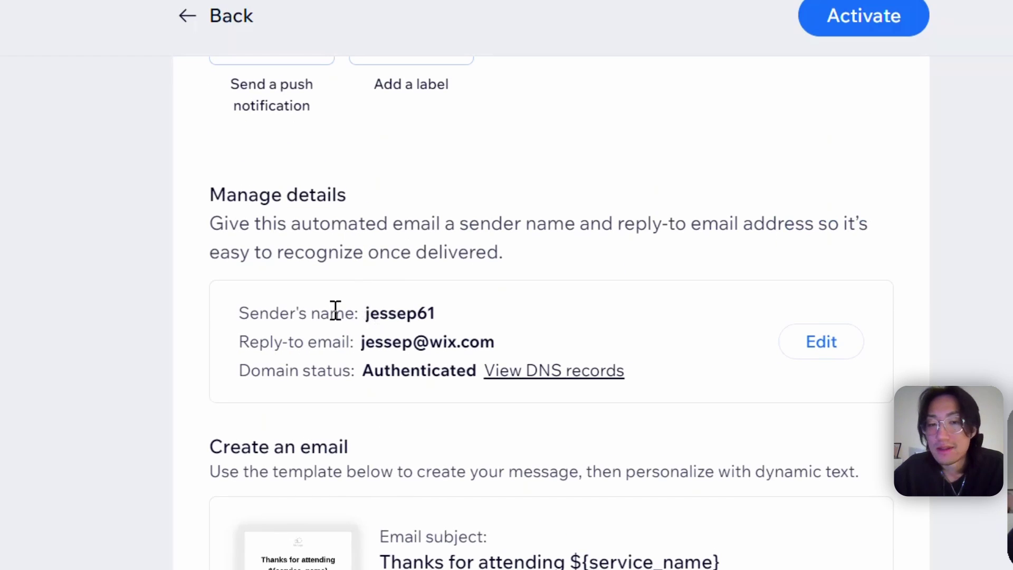
scroll(335, 310, down, 2)
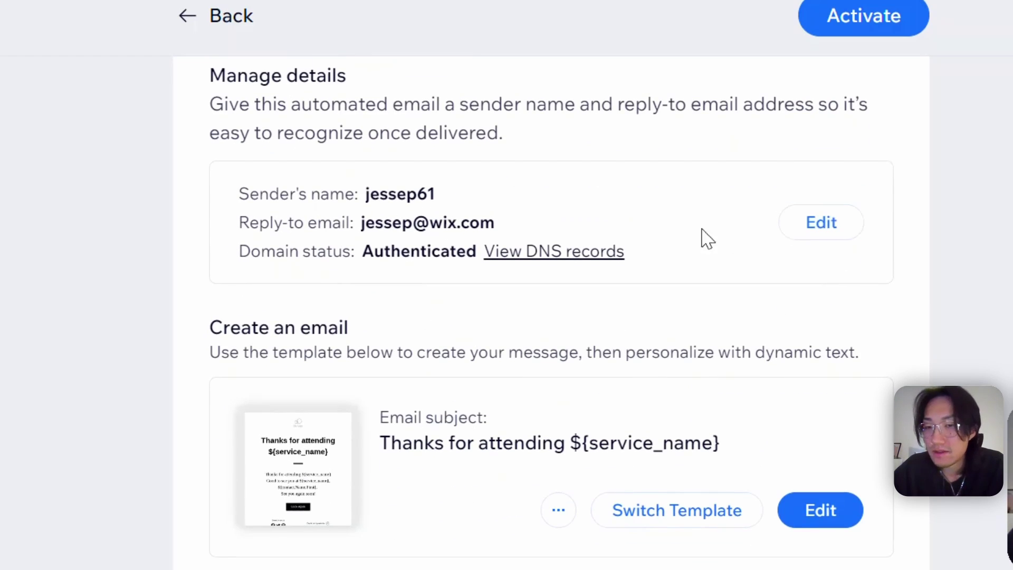
scroll(662, 237, down, 2)
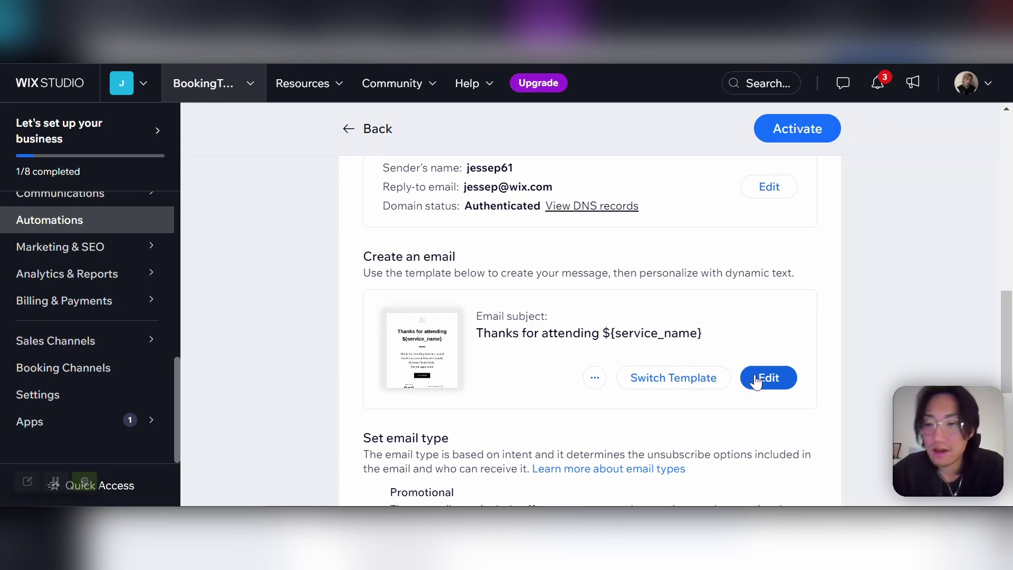
click(755, 380)
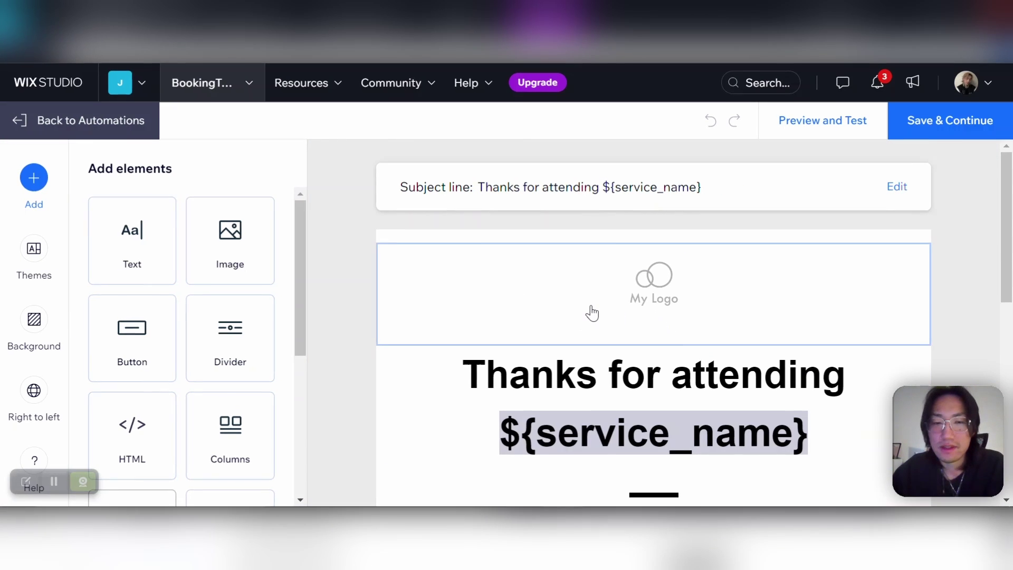
scroll(606, 306, down, 1)
scroll(633, 298, up, 1)
scroll(633, 295, down, 2)
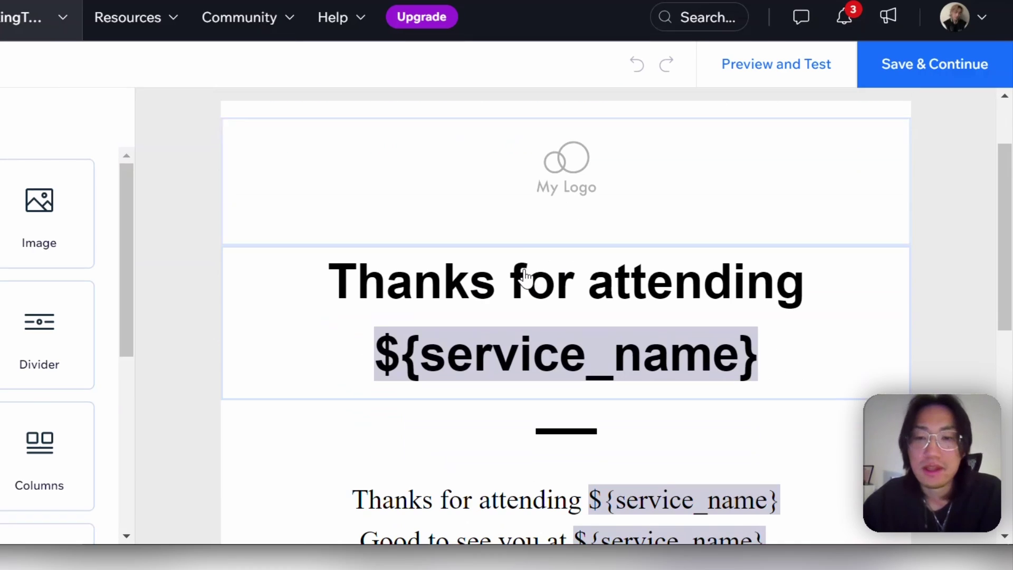
scroll(596, 292, down, 2)
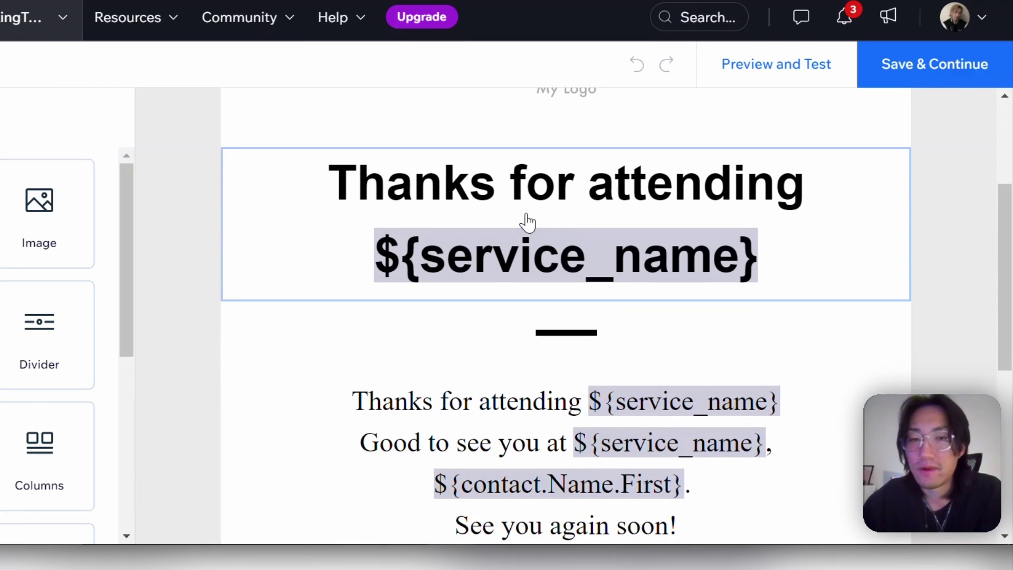
scroll(526, 220, down, 2)
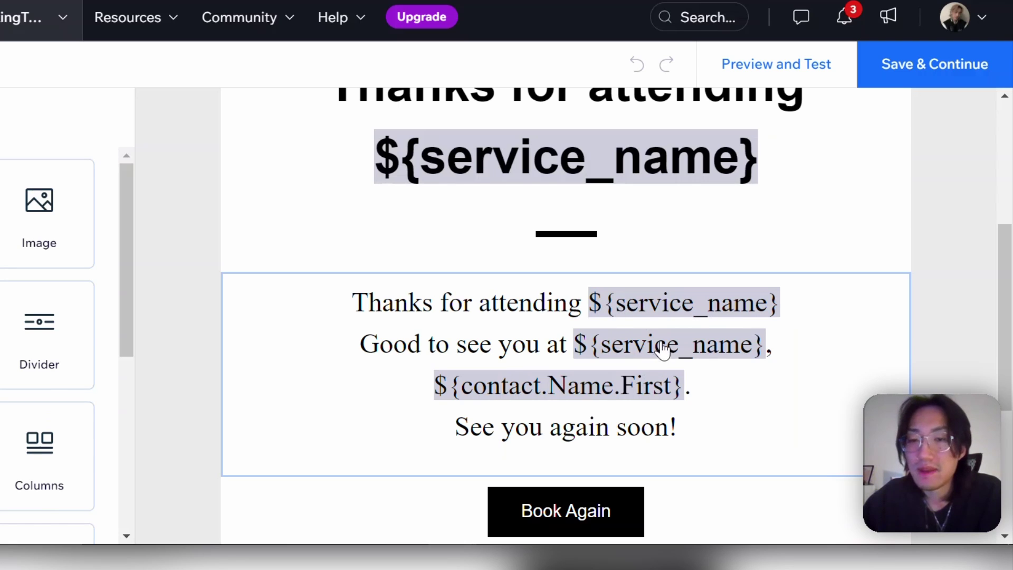
scroll(615, 403, down, 2)
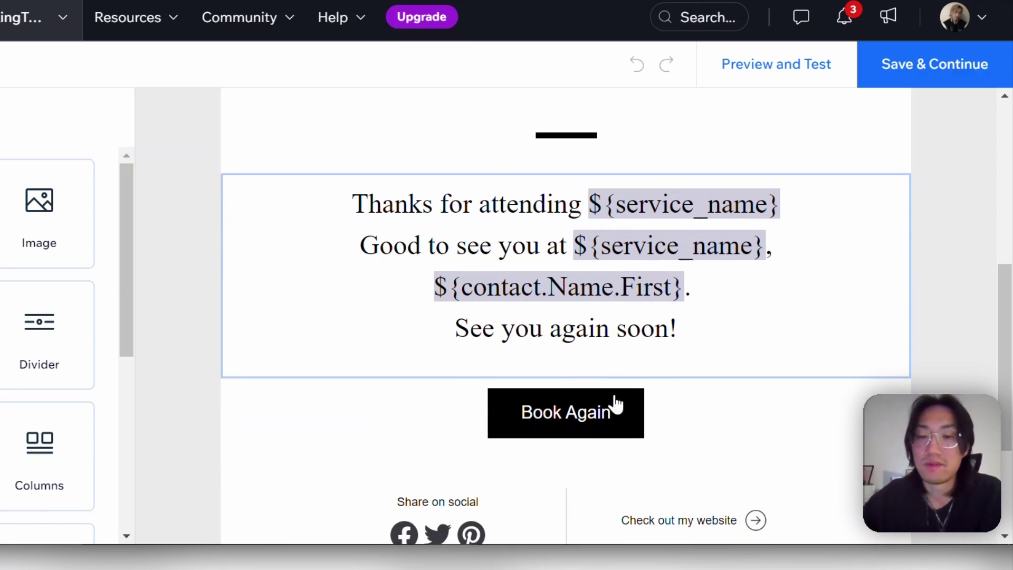
scroll(593, 420, down, 4)
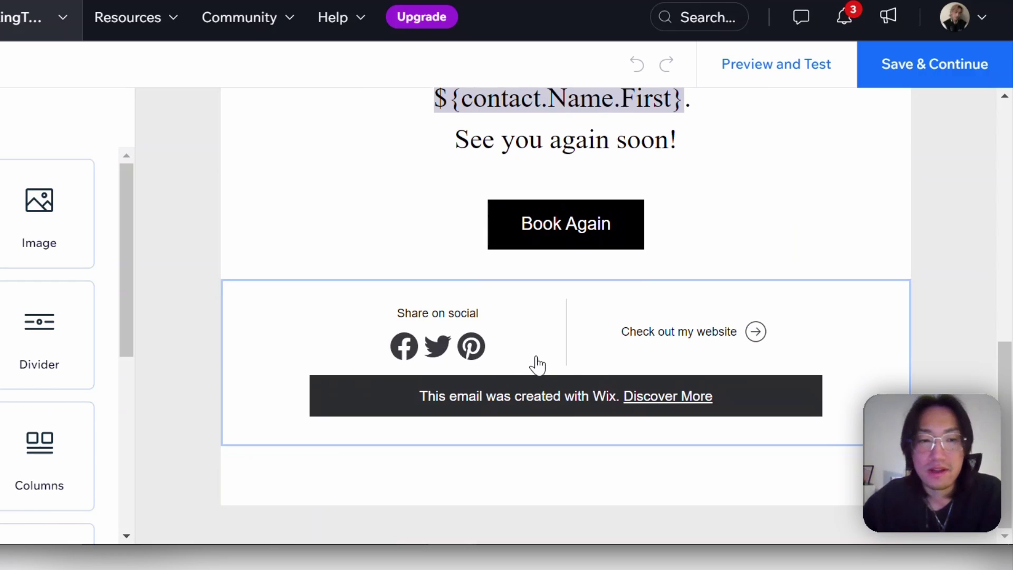
scroll(534, 362, up, 4)
Open the Book Again button's settings and view its colour and border design options
click(536, 438)
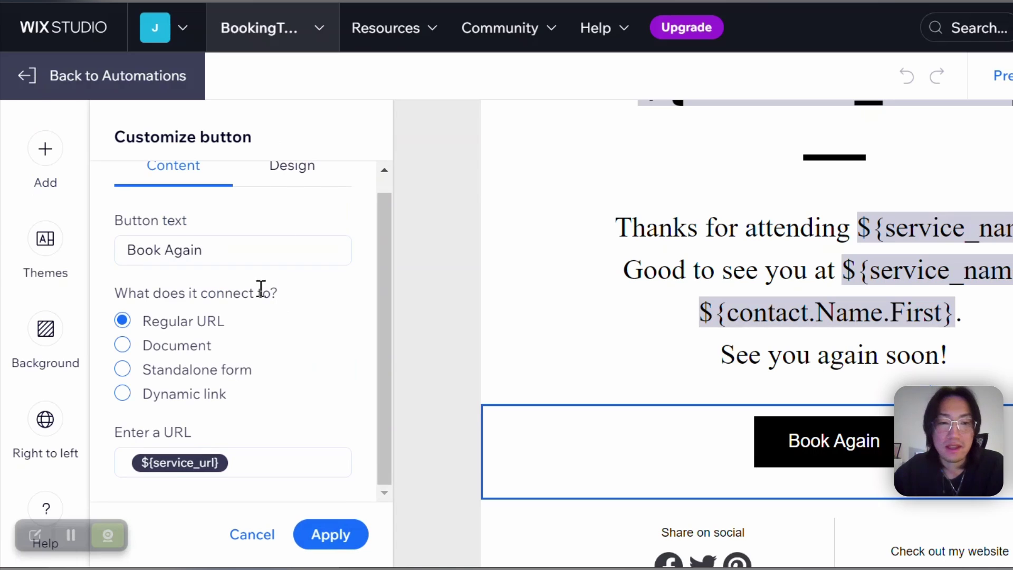
click(293, 166)
scroll(260, 310, down, 2)
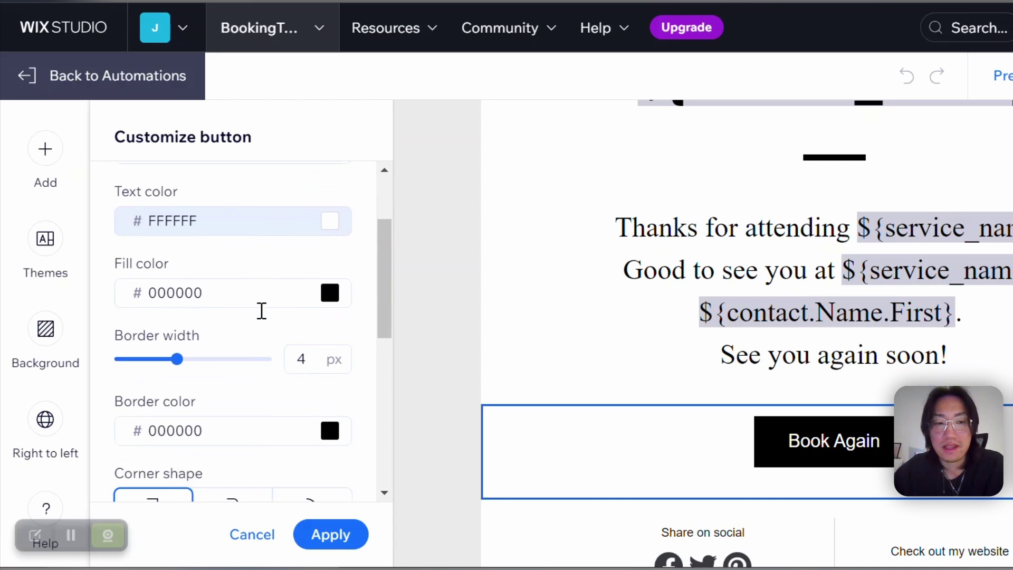
scroll(260, 310, up, 2)
Open the email body text's settings and view its background and layout design options
click(793, 322)
scroll(791, 327, up, 2)
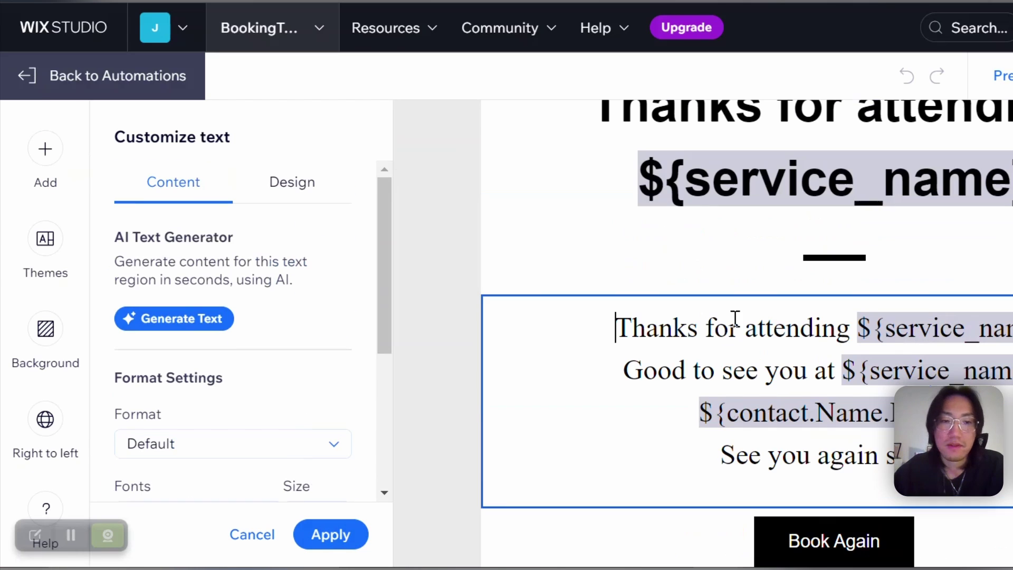
click(308, 205)
scroll(300, 316, down, 5)
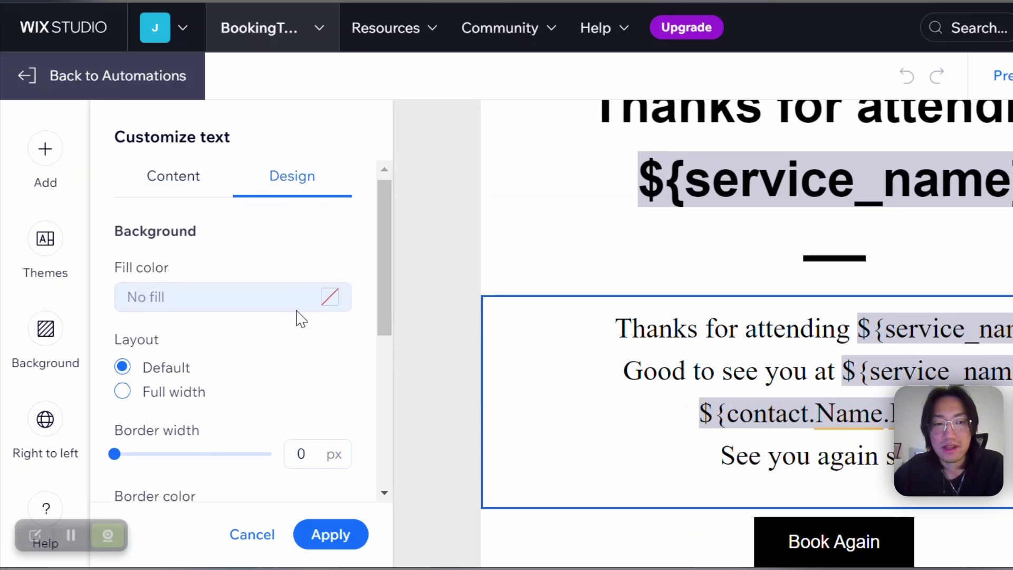
scroll(298, 312, up, 5)
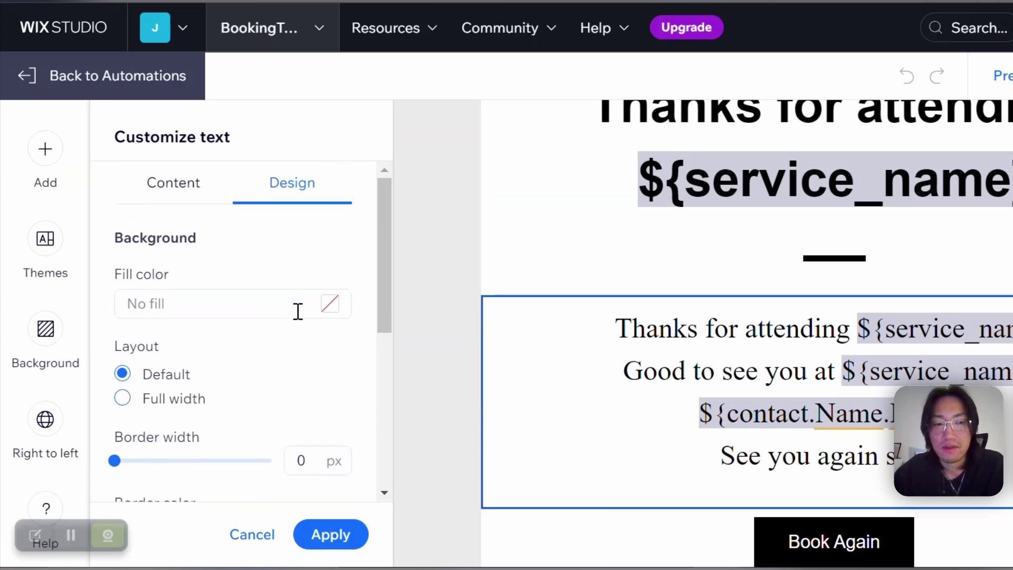
Return to the body text's Content options, showing Times New Roman at size 28
click(193, 205)
scroll(267, 295, down, 2)
scroll(280, 316, up, 2)
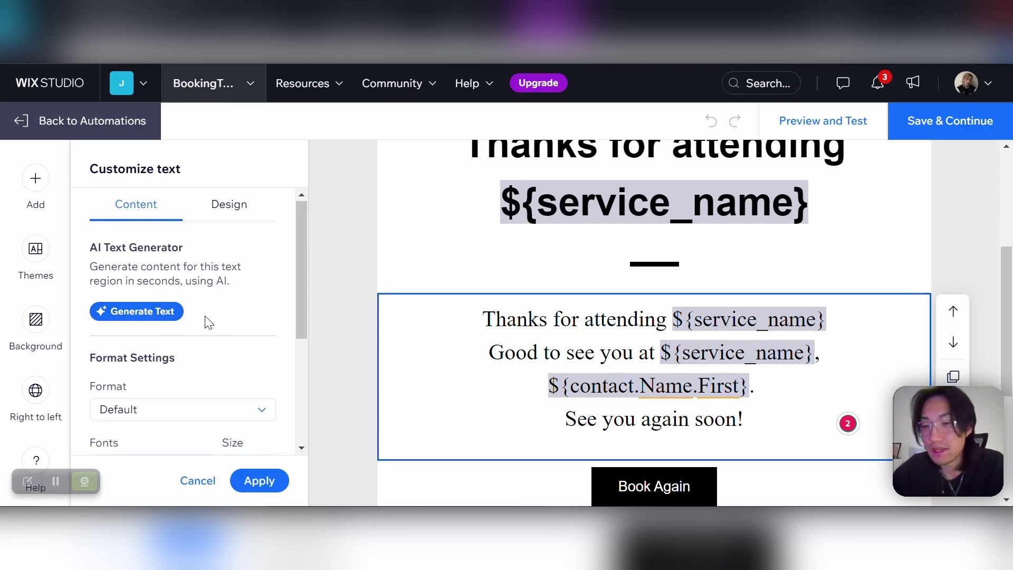
scroll(211, 316, down, 2)
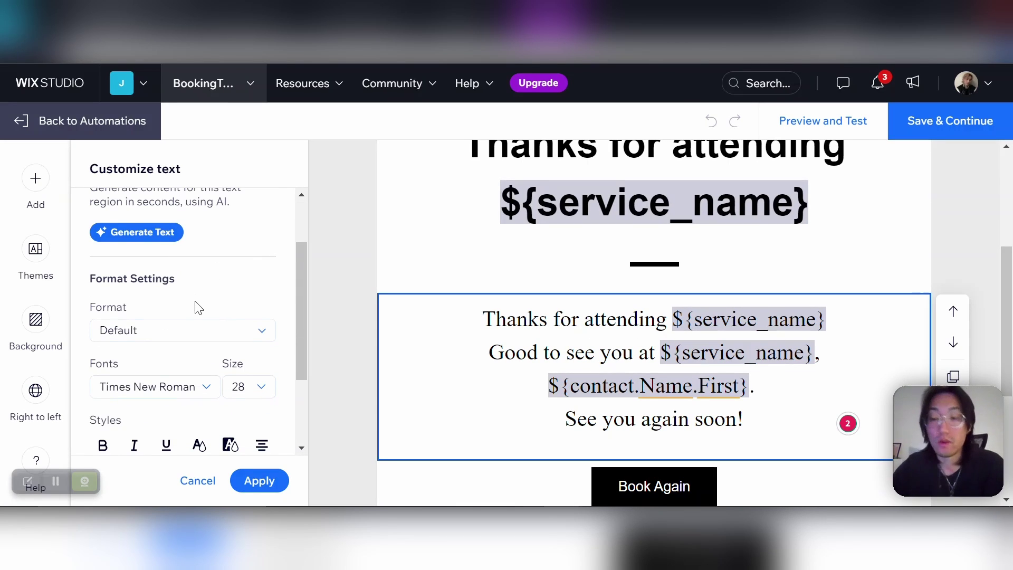
scroll(199, 296, down, 2)
scroll(199, 298, up, 5)
scroll(448, 298, up, 4)
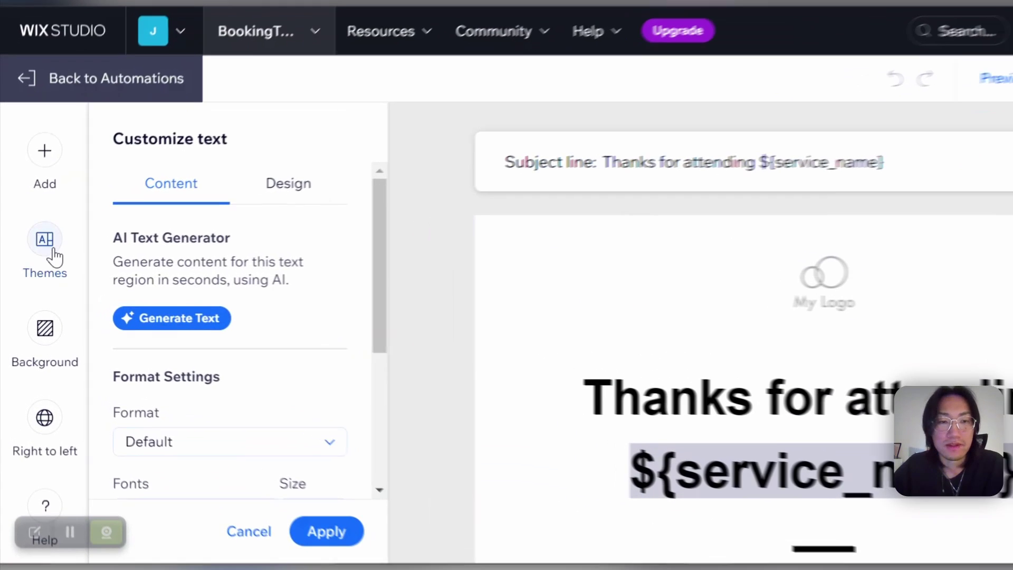
Browse the available email themes
click(42, 257)
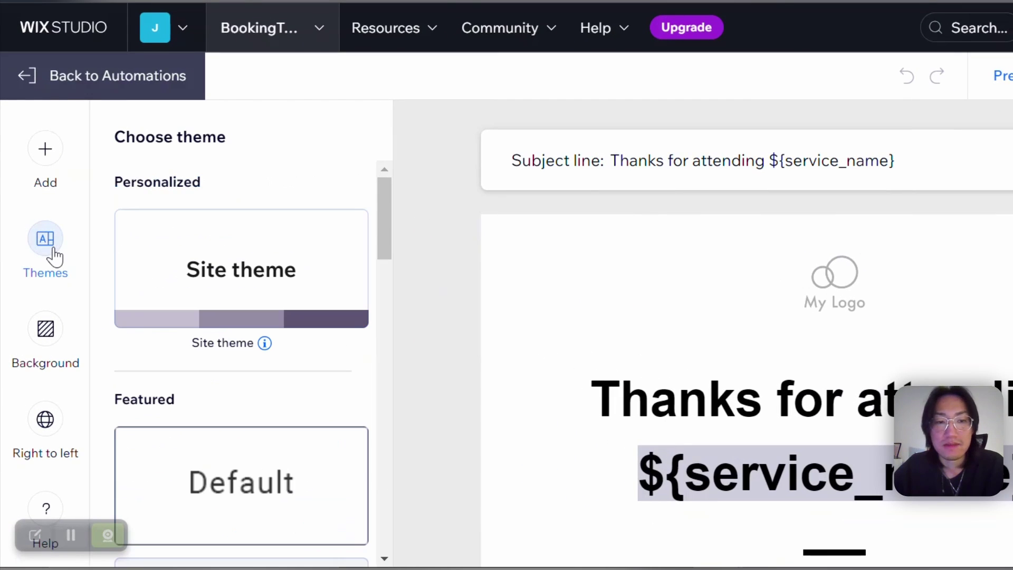
scroll(276, 294, down, 8)
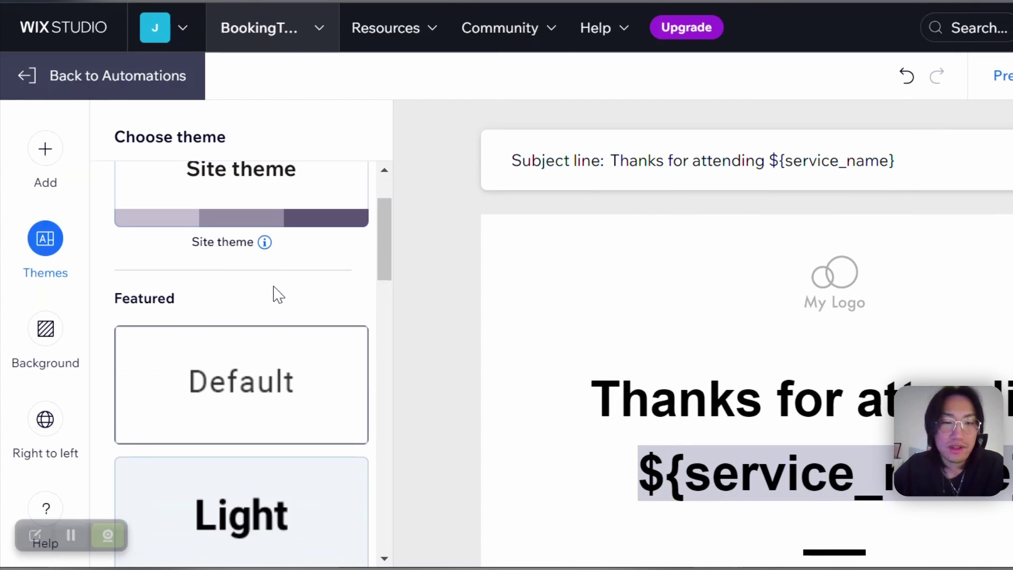
scroll(276, 297, down, 4)
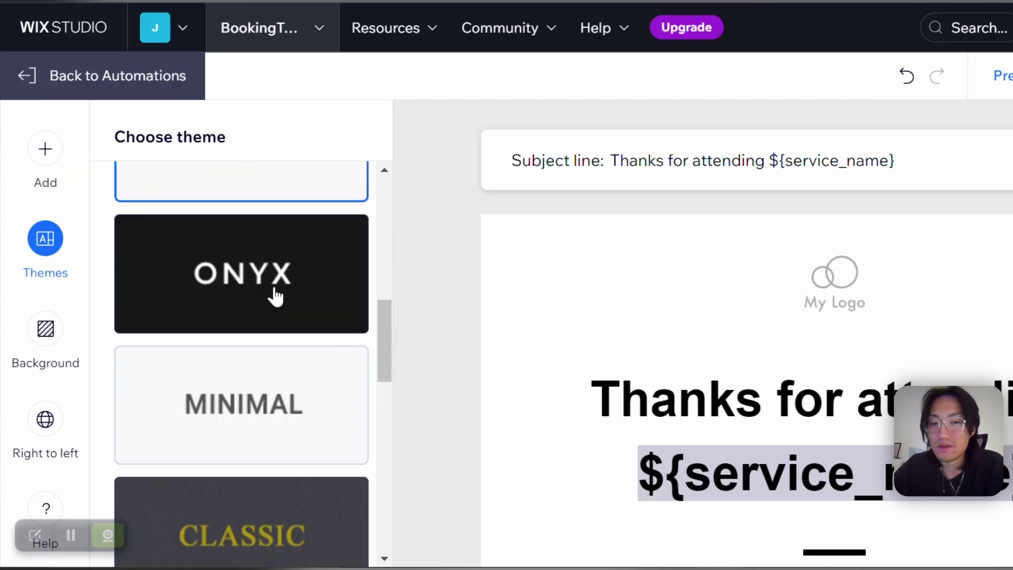
scroll(274, 298, down, 4)
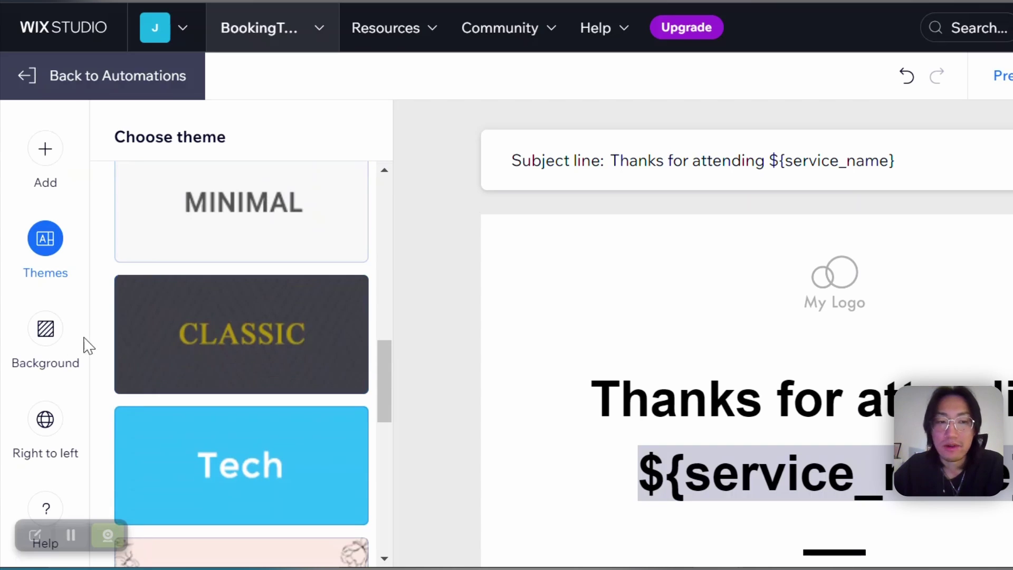
Browse the email background colours and patterns, then head back to the automations list
click(53, 344)
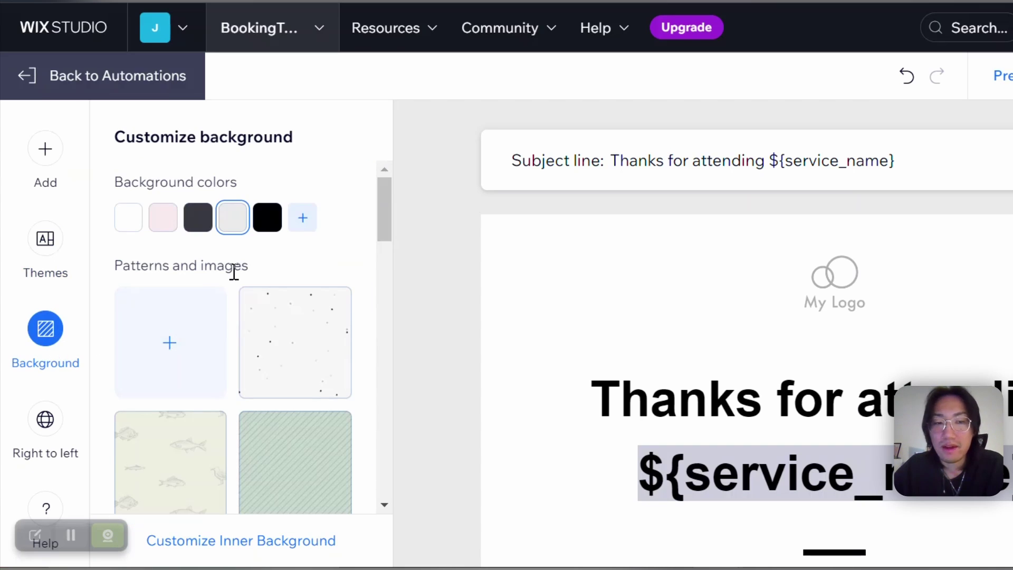
scroll(233, 275, down, 15)
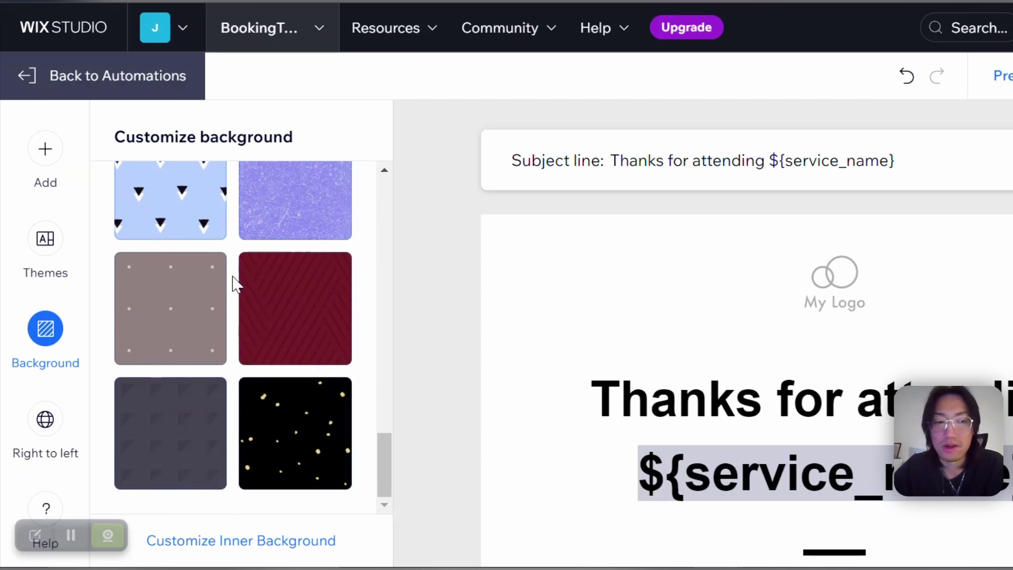
scroll(103, 214, up, 15)
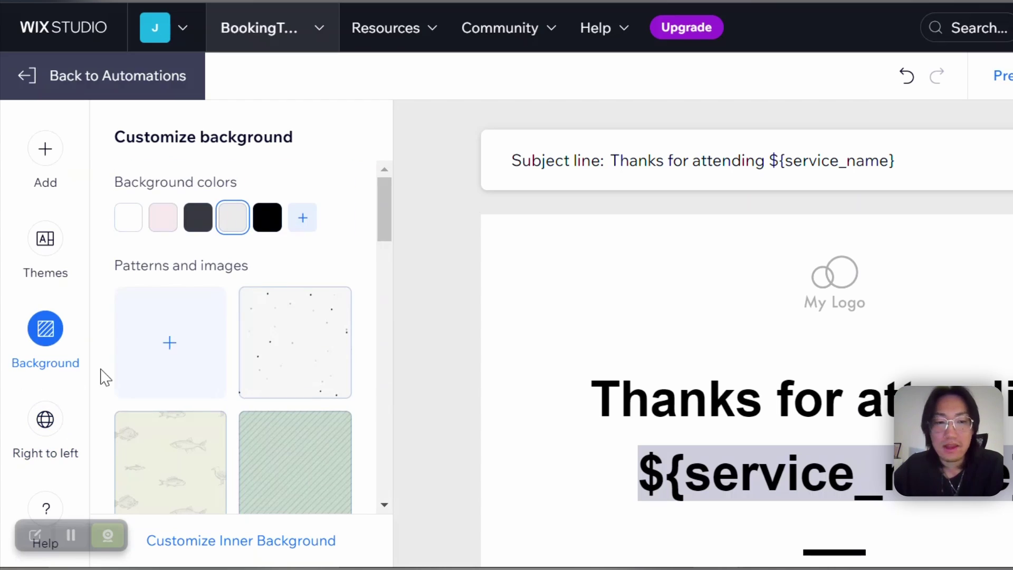
scroll(260, 373, down, 15)
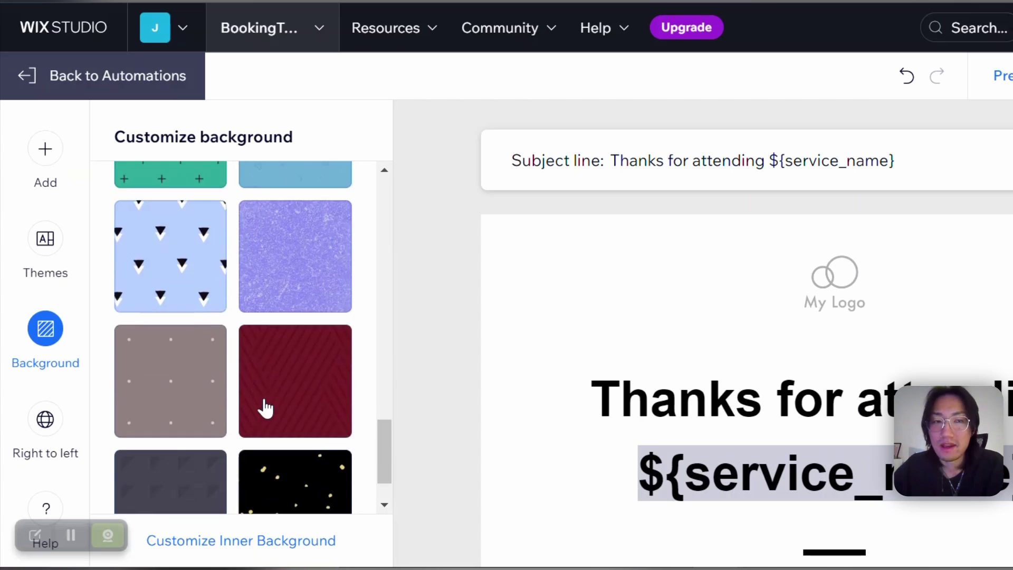
scroll(265, 407, up, 5)
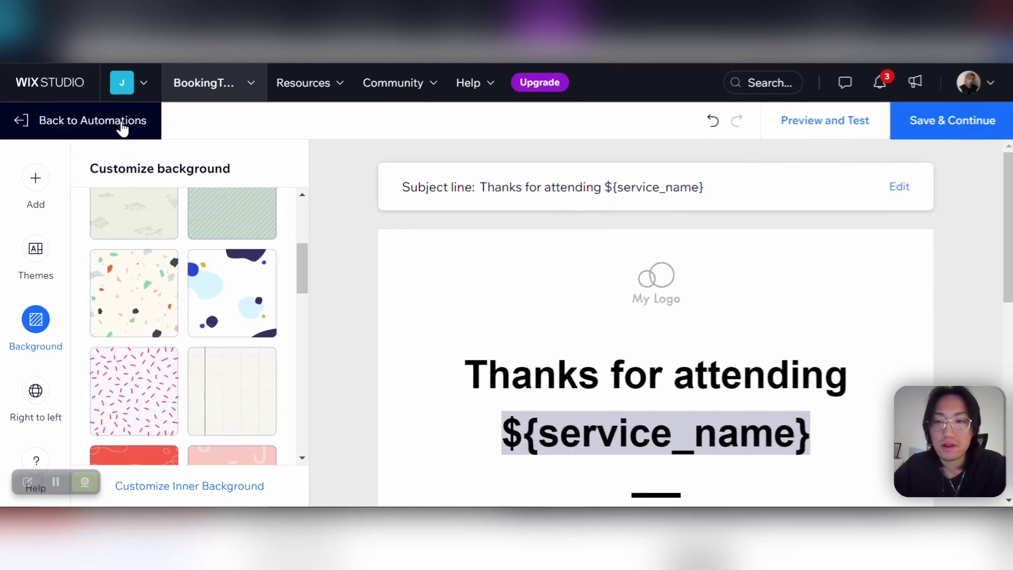
click(182, 74)
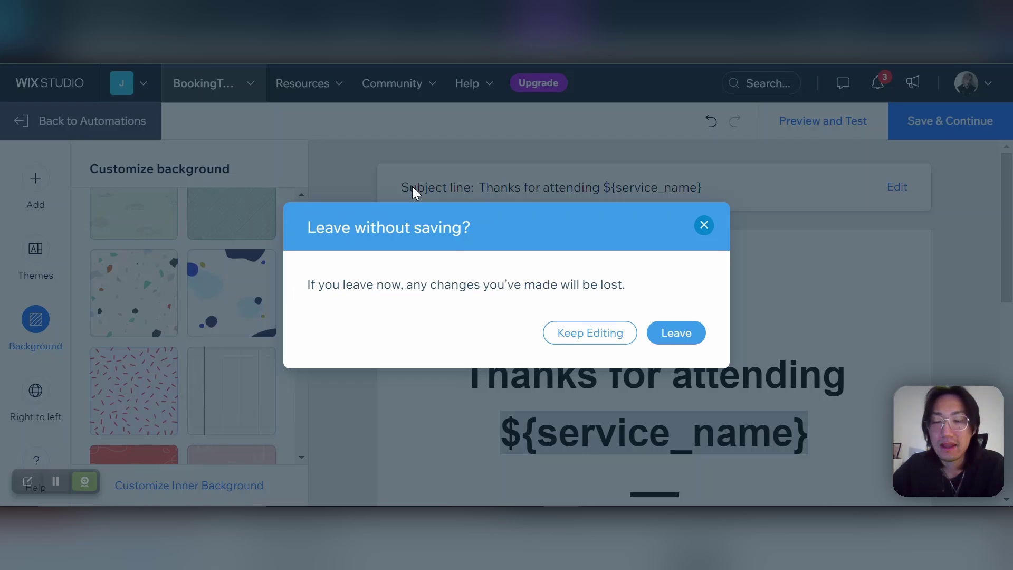
Leave the email editor without saving, discarding the thank-you email edits
click(675, 335)
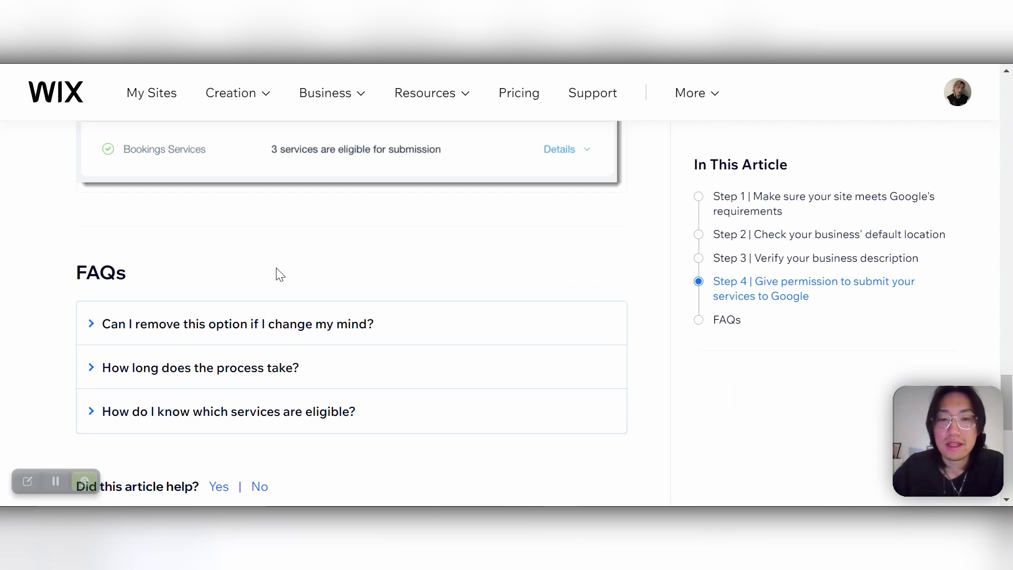
Scroll to the top of the Reserve with Google article to read its title and intro
scroll(323, 406, up, 15)
scroll(324, 406, up, 5)
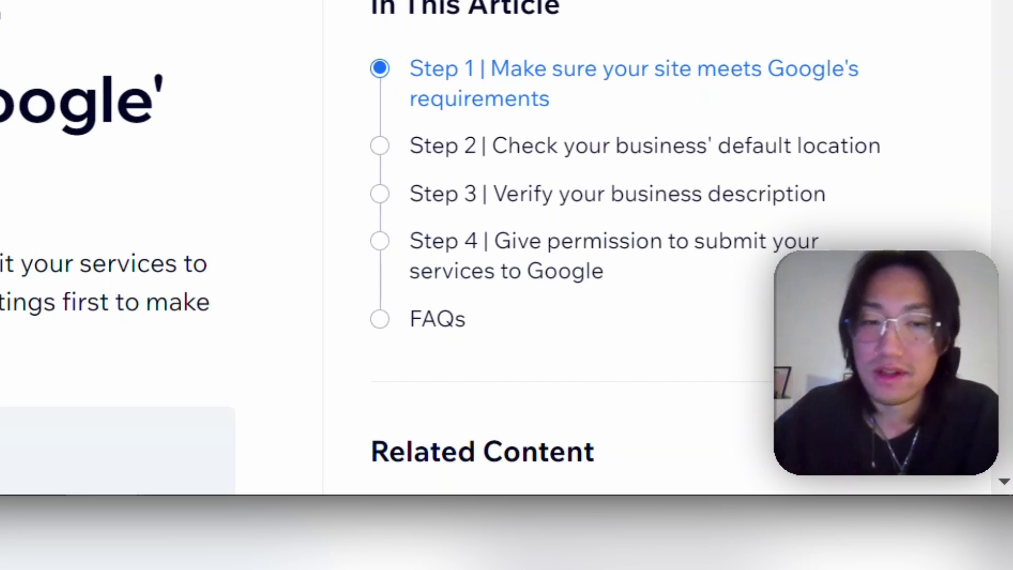
scroll(506, 248, down, 3)
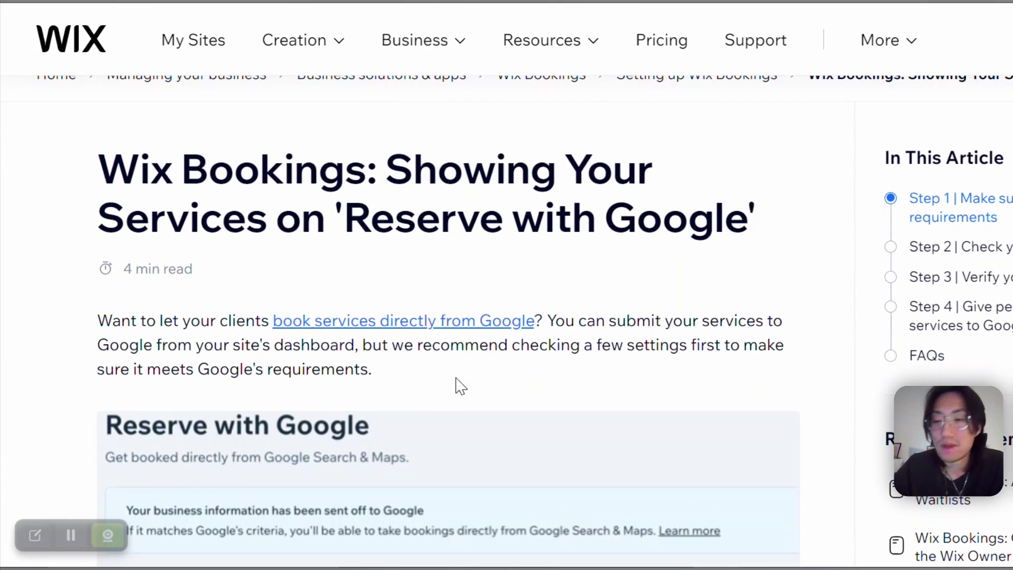
Read the intro, Step 1 requirements and Step 2's five steps for changing the default location
scroll(459, 385, down, 2)
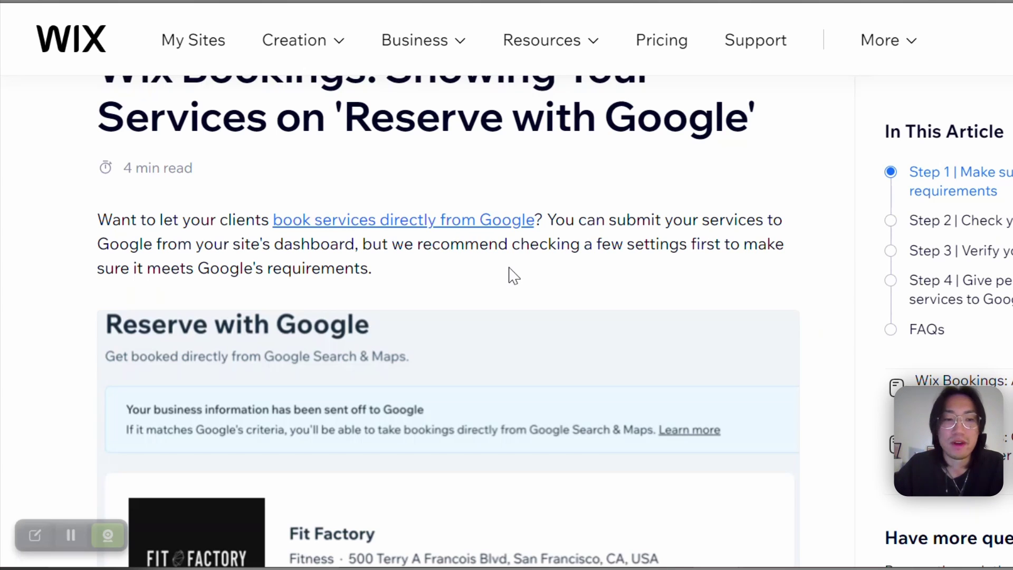
scroll(508, 275, down, 5)
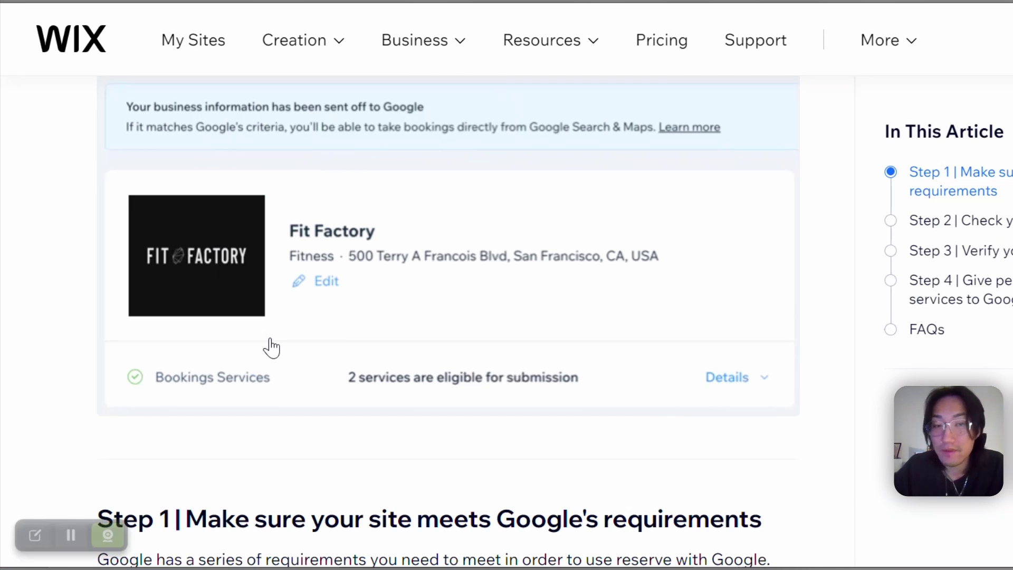
scroll(271, 339, up, 2)
scroll(274, 332, down, 5)
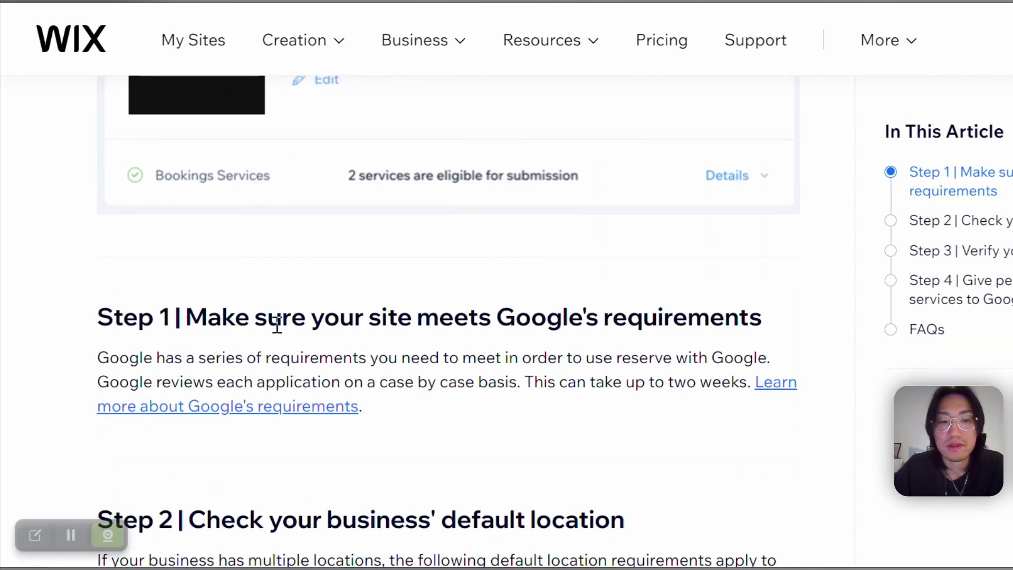
scroll(253, 322, down, 2)
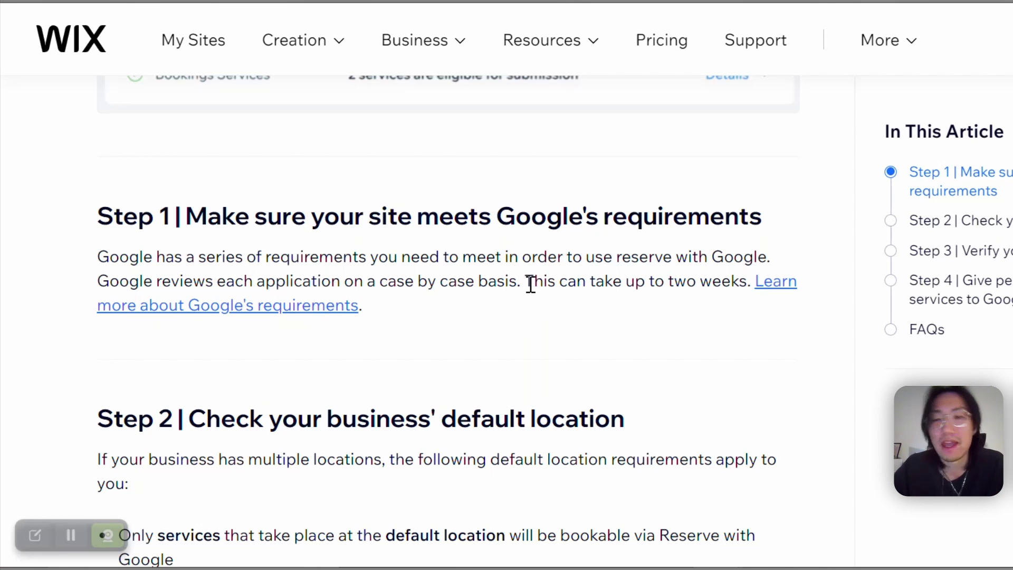
scroll(531, 284, down, 2)
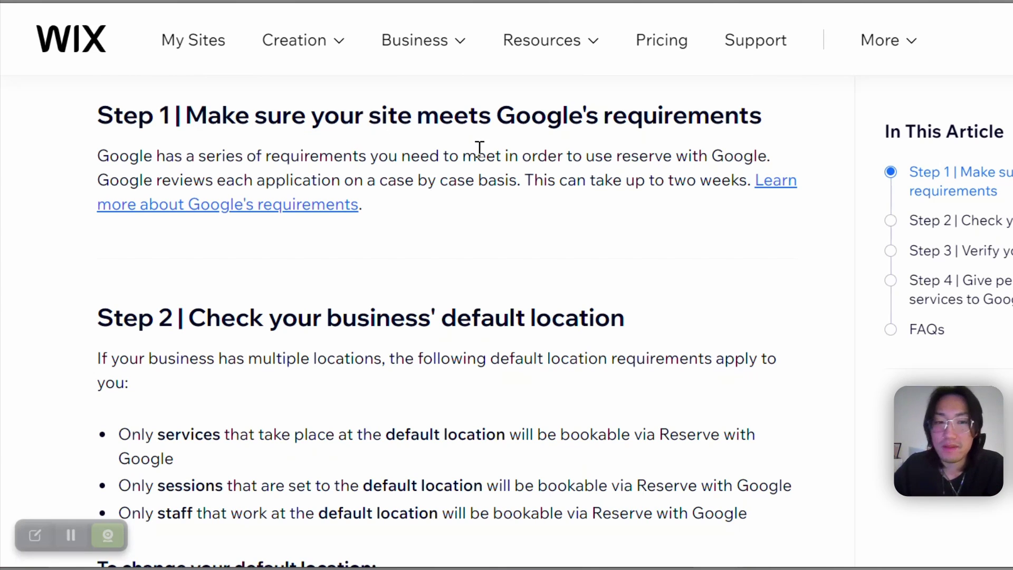
scroll(496, 175, down, 1)
scroll(496, 176, down, 2)
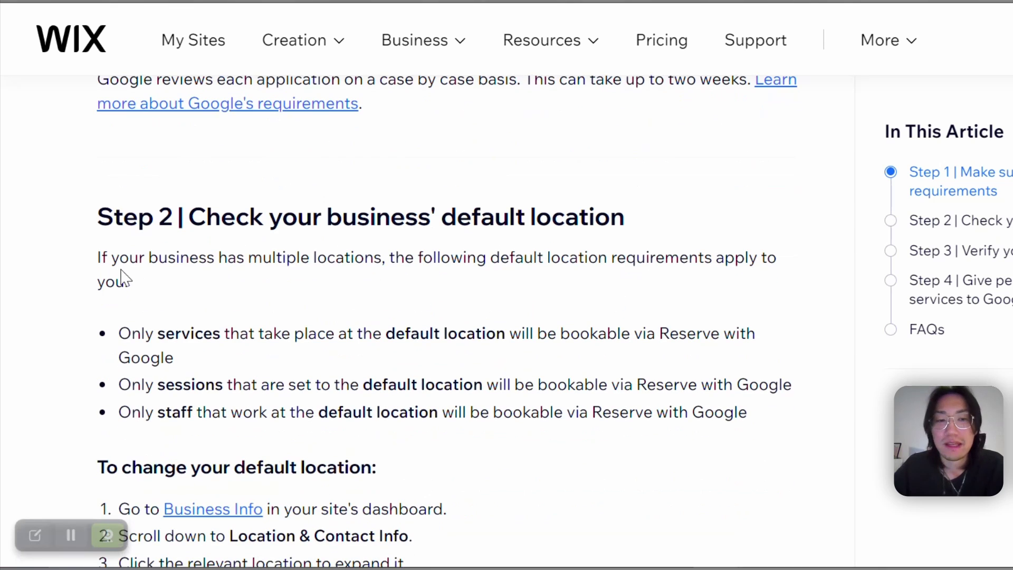
scroll(235, 251, down, 2)
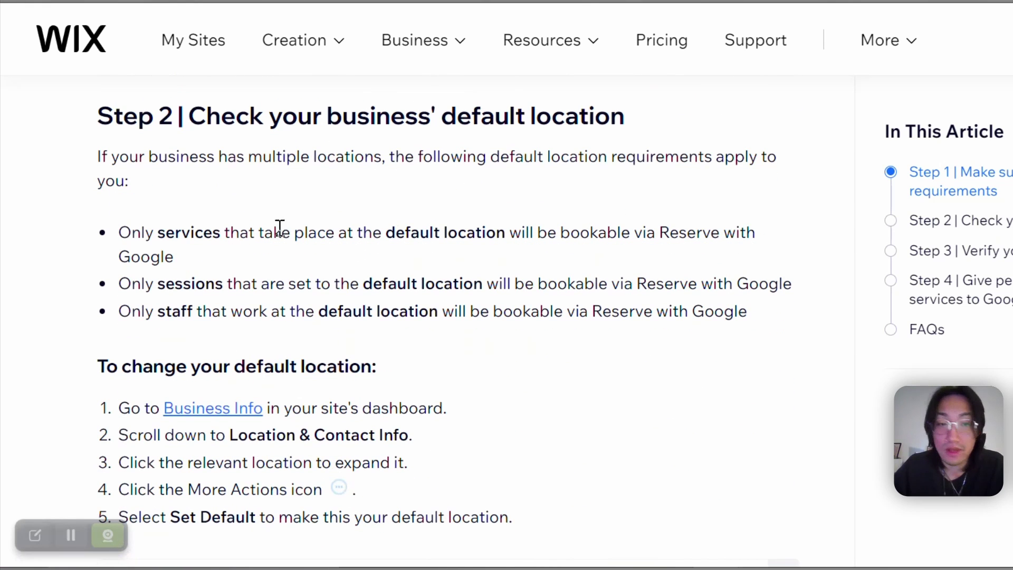
scroll(418, 350, down, 2)
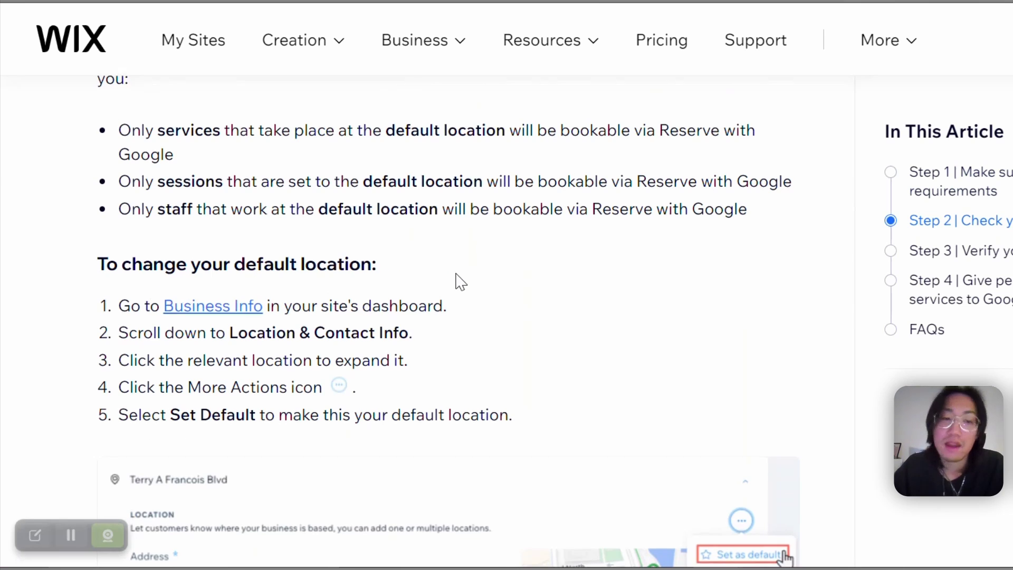
Scroll the Reserve with Google article past Step 3 (business description) and Step 4 (Google permission) to the FAQs
scroll(391, 266, down, 4)
scroll(395, 275, down, 6)
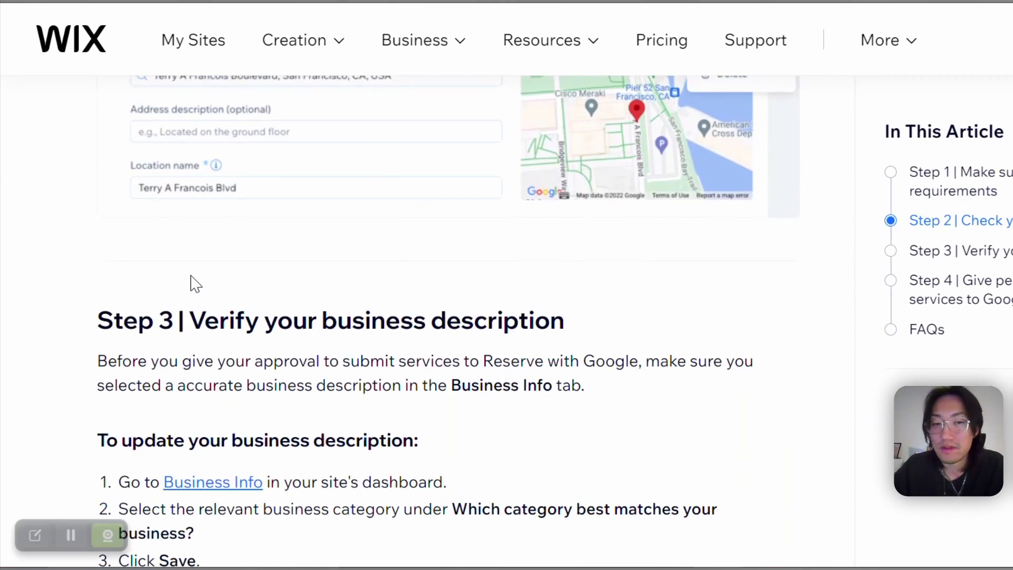
scroll(193, 277, down, 2)
scroll(290, 282, down, 2)
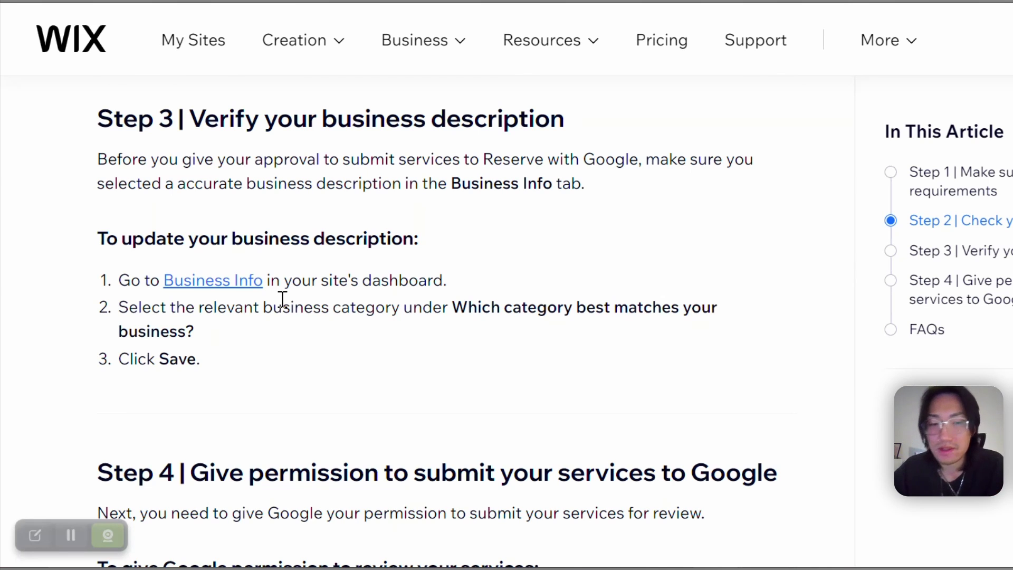
scroll(283, 298, down, 6)
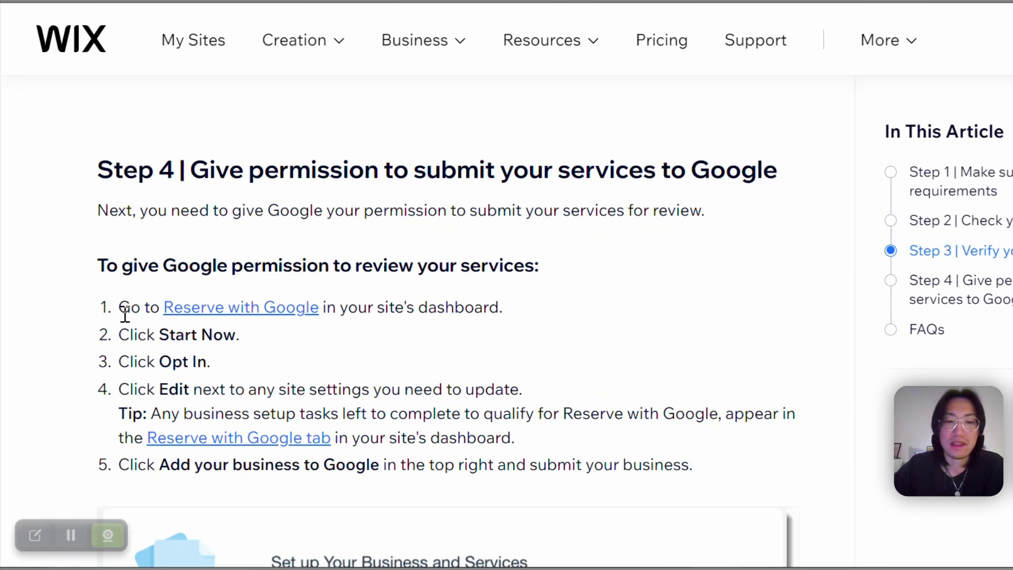
scroll(346, 357, down, 4)
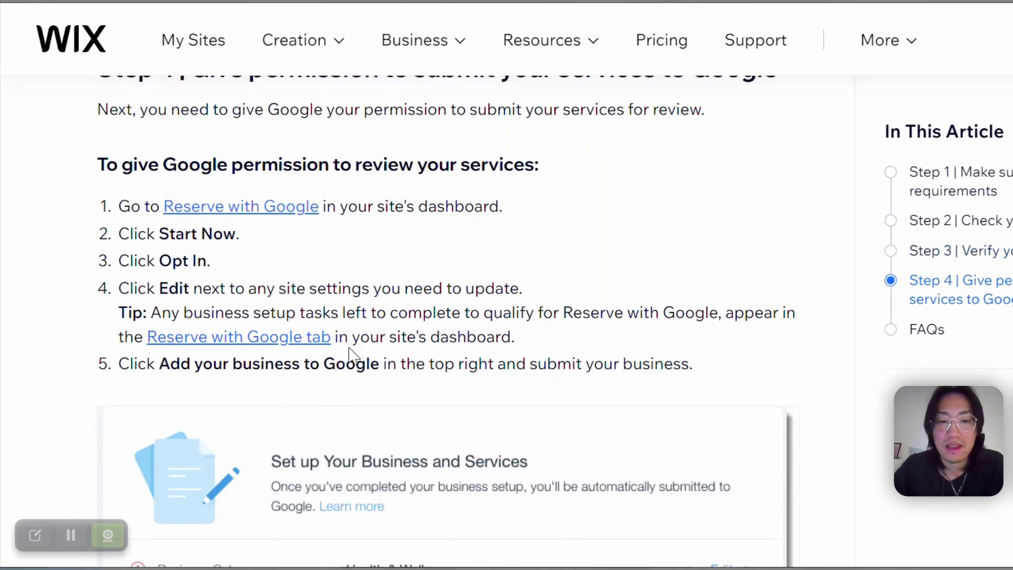
scroll(428, 343, down, 4)
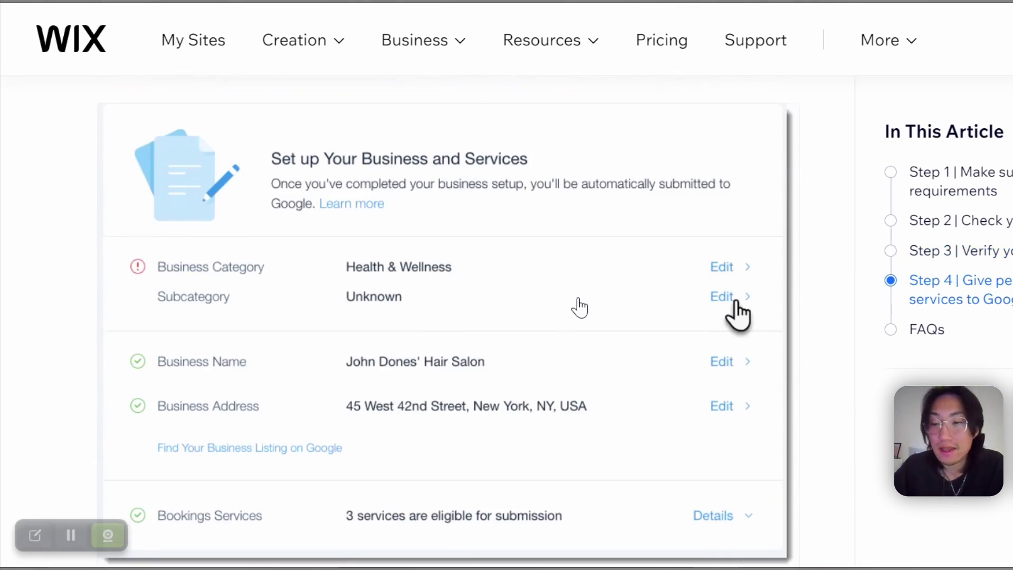
scroll(465, 294, down, 8)
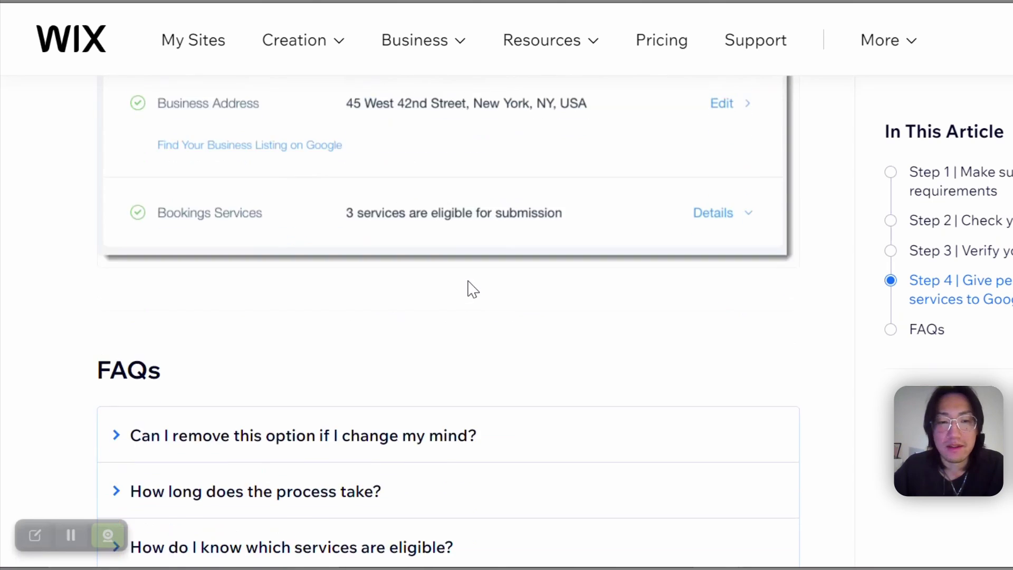